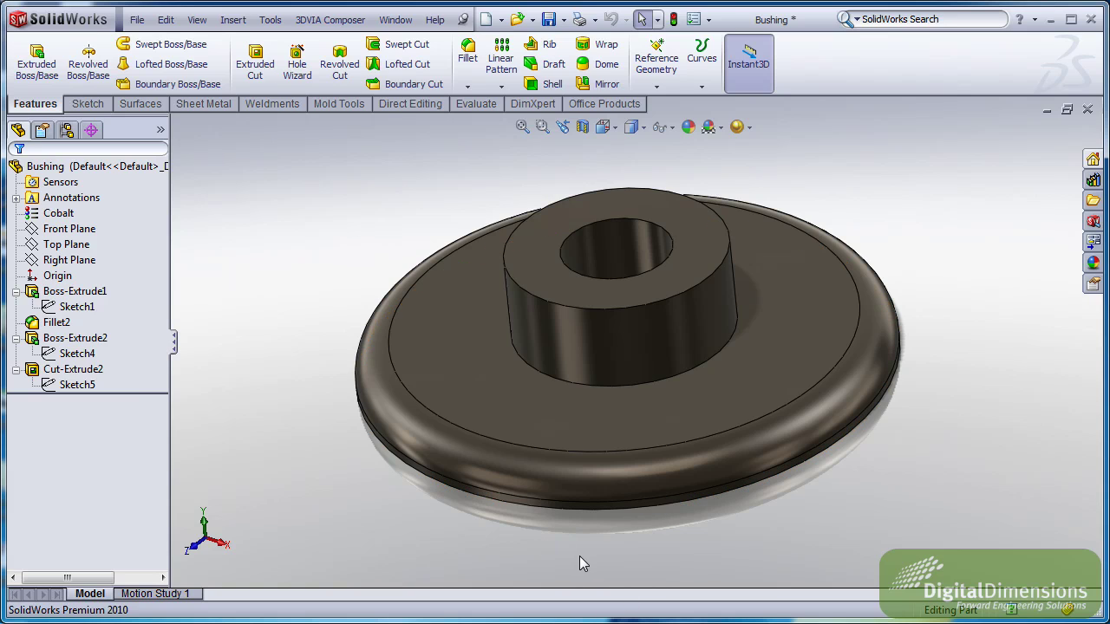
Check the flange's top face, then start a counterbore hole with the Ansi Inch standard
left_click(415, 350)
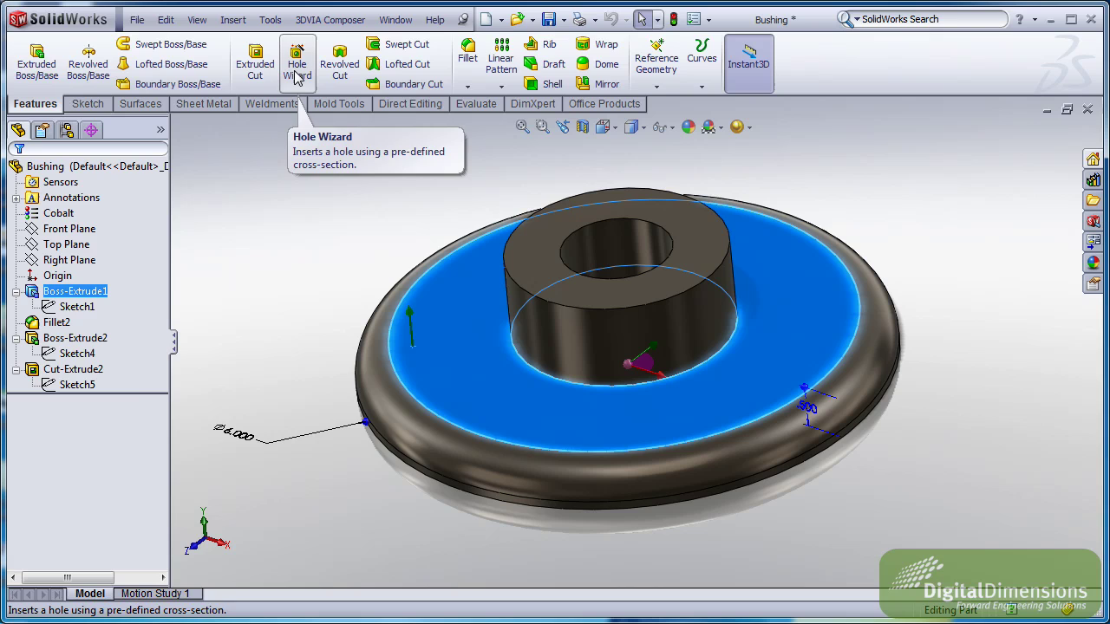
left_click(304, 181)
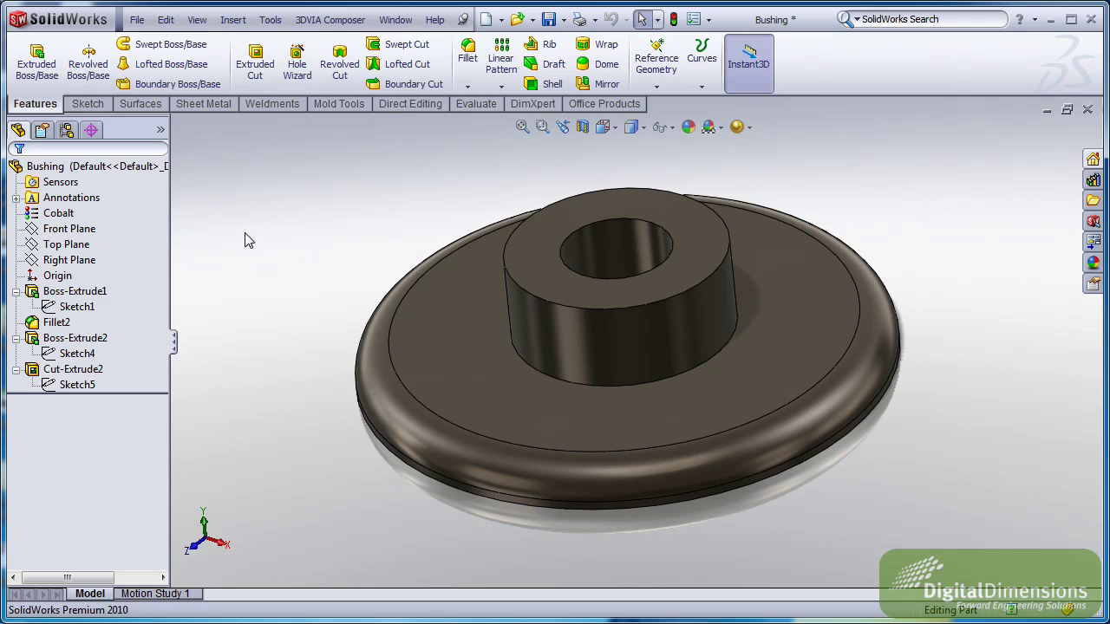
left_click(296, 63)
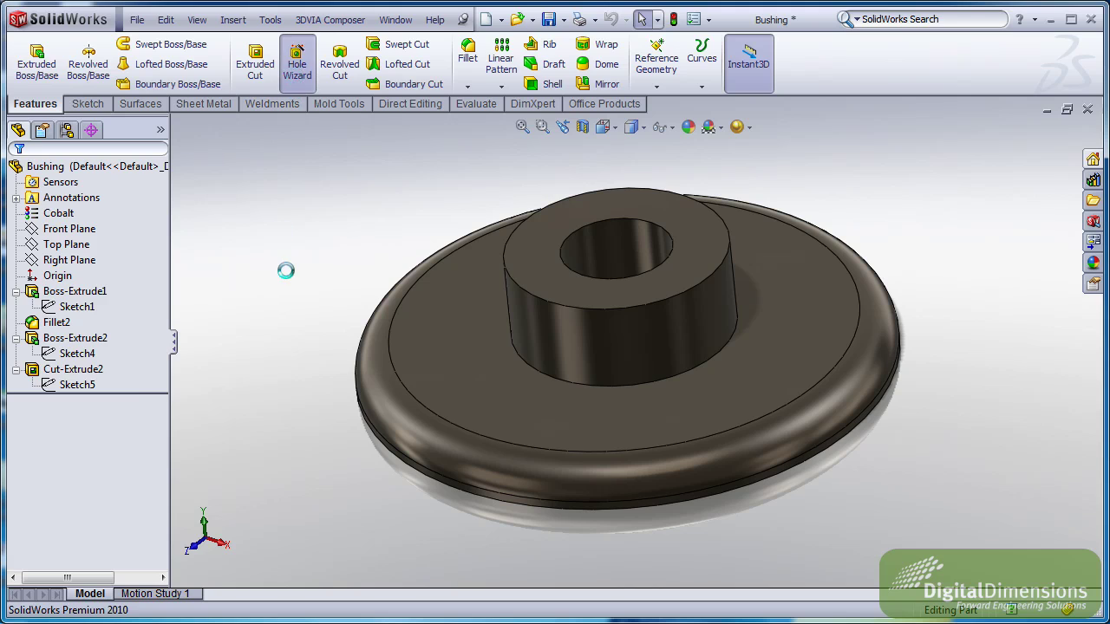
left_click(116, 429)
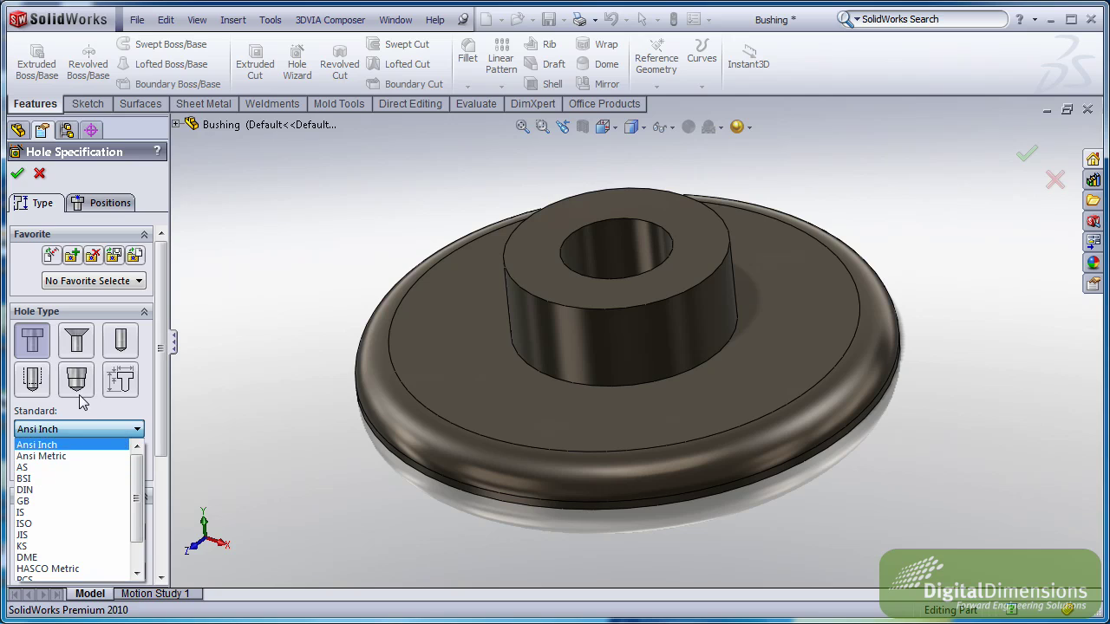
left_click(56, 445)
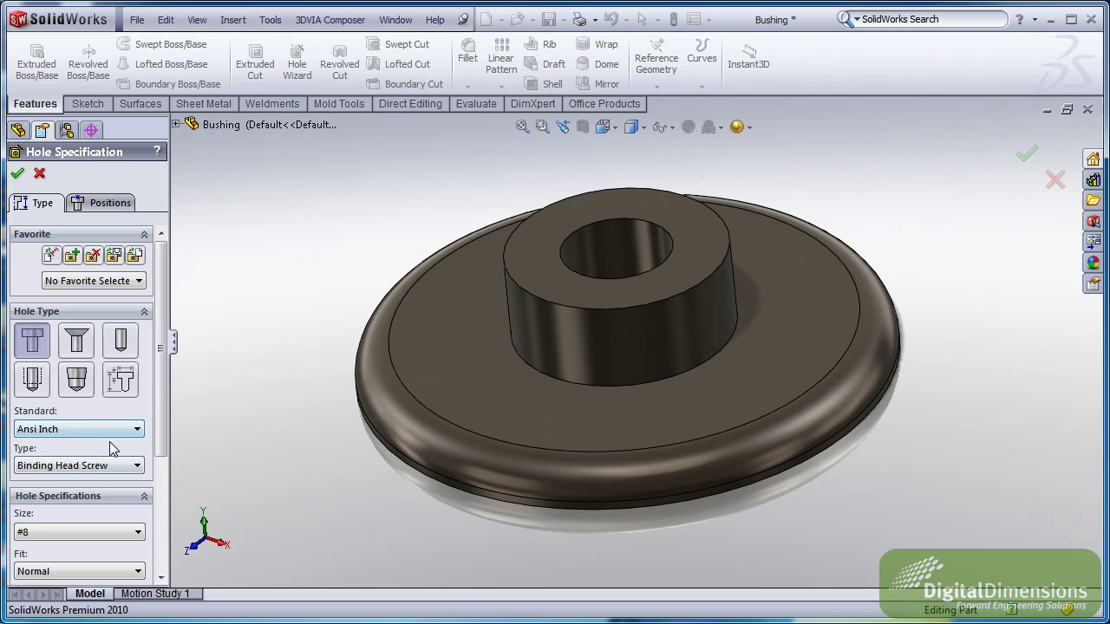
Set the counterbore for a Hex Bolt, size 1/4, and move on to placement
left_click(100, 430)
left_click(82, 434)
left_click(73, 465)
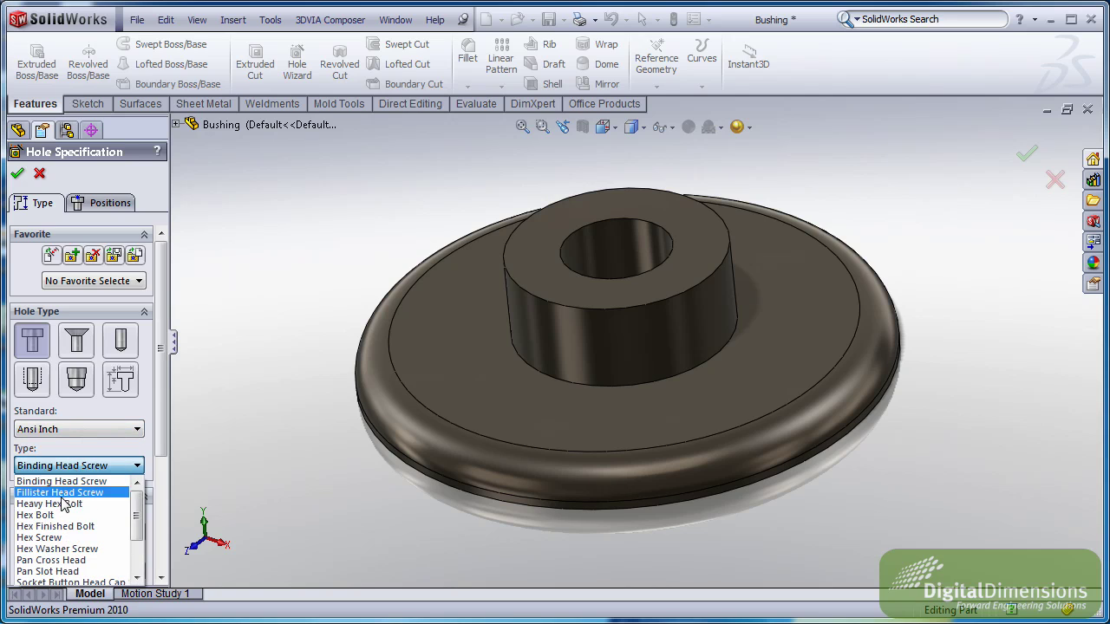
left_click(68, 515)
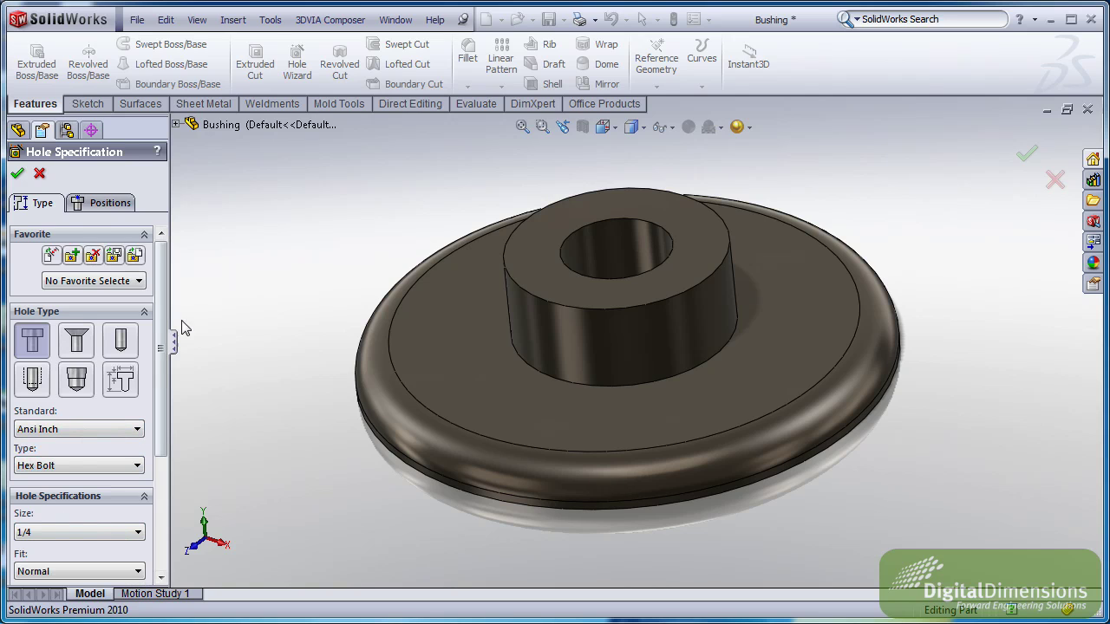
left_click(94, 208)
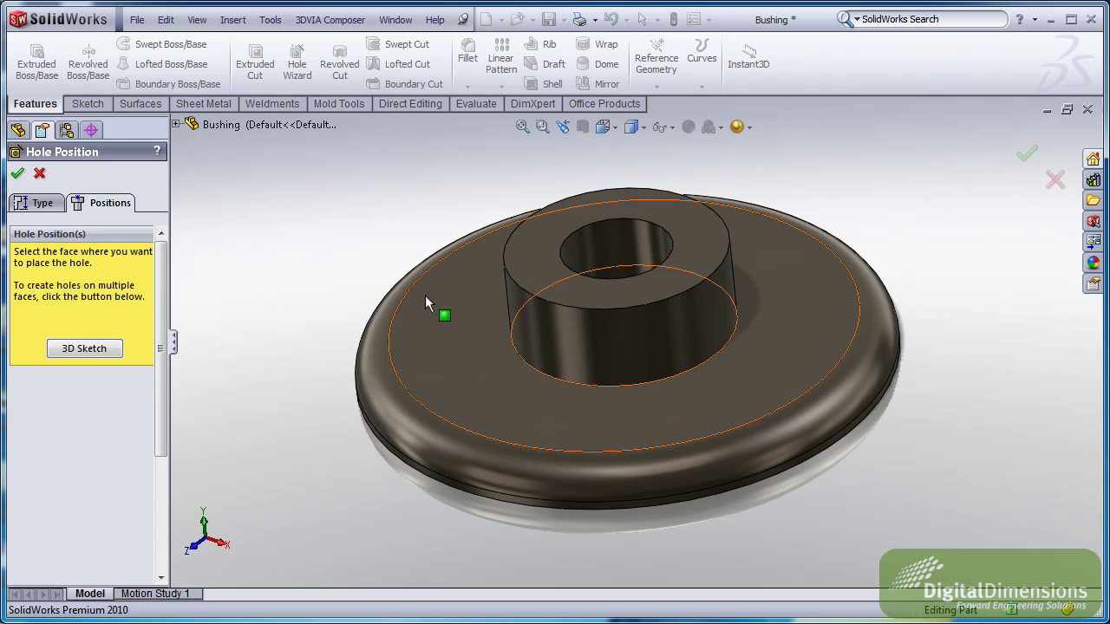
Place the first counterbore hole point on the flange's top face, left of the boss
left_click(446, 353)
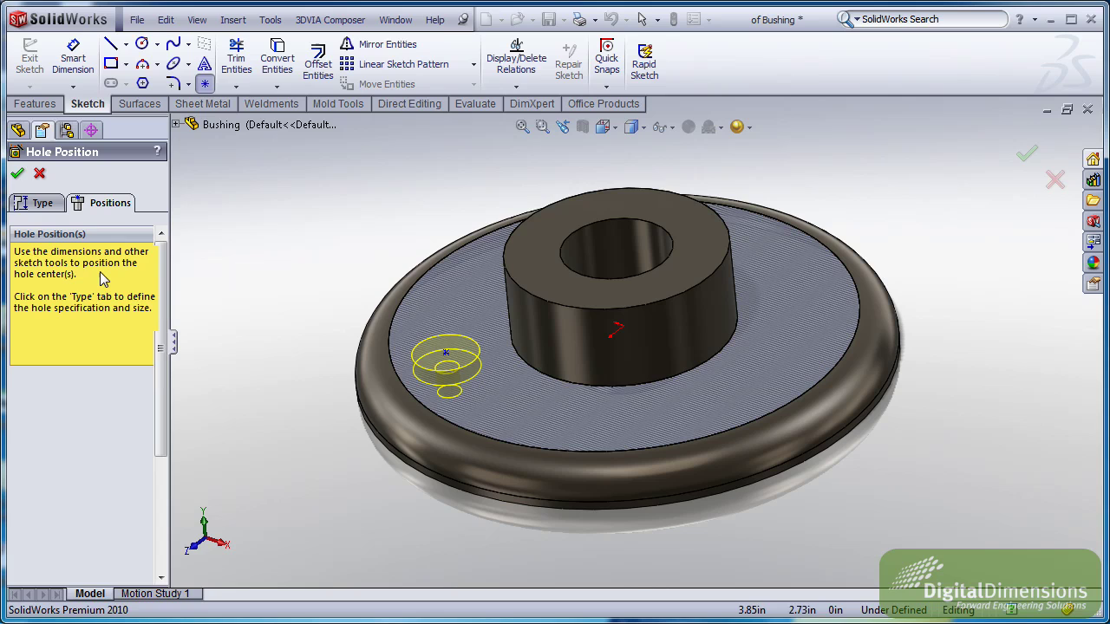
right_click(345, 210)
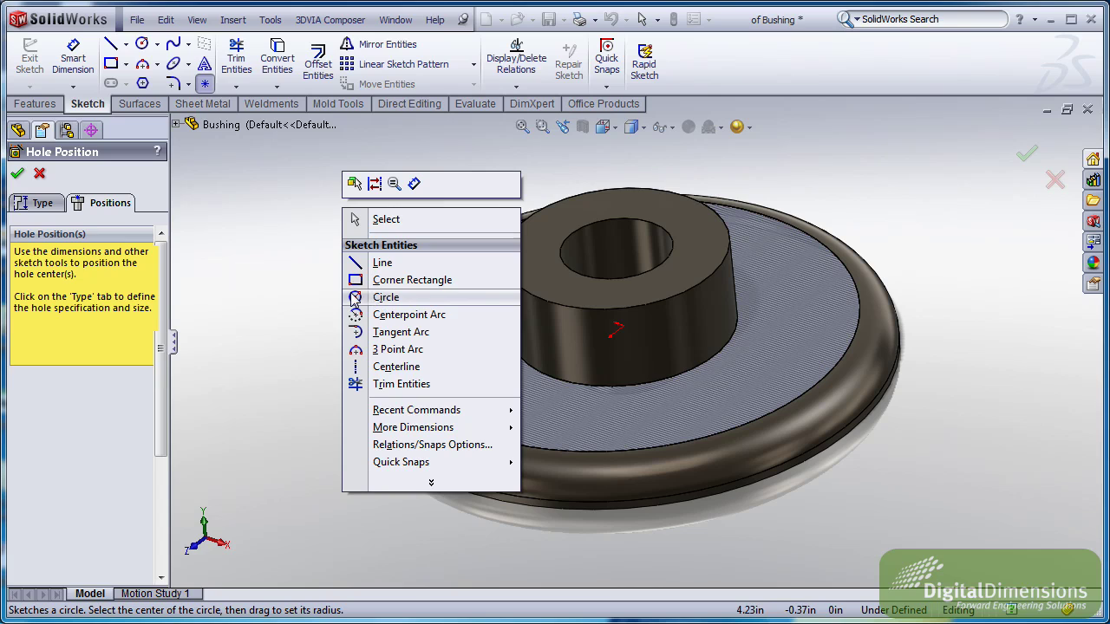
left_click(474, 66)
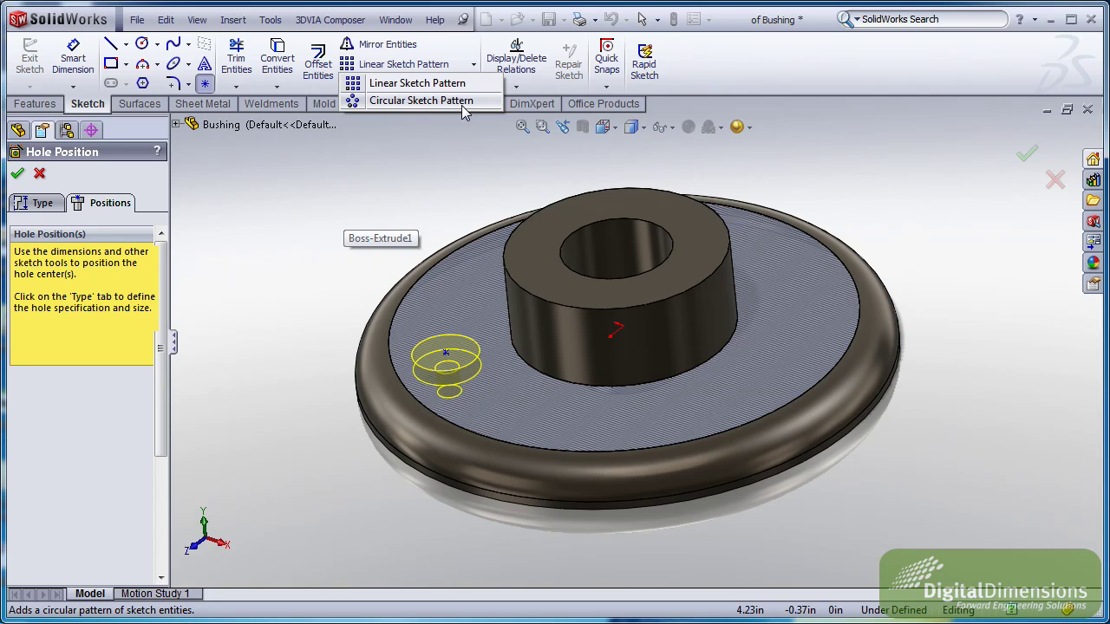
Circularly pattern the hole point into 4 instances around the boss's circular edge
left_click(433, 103)
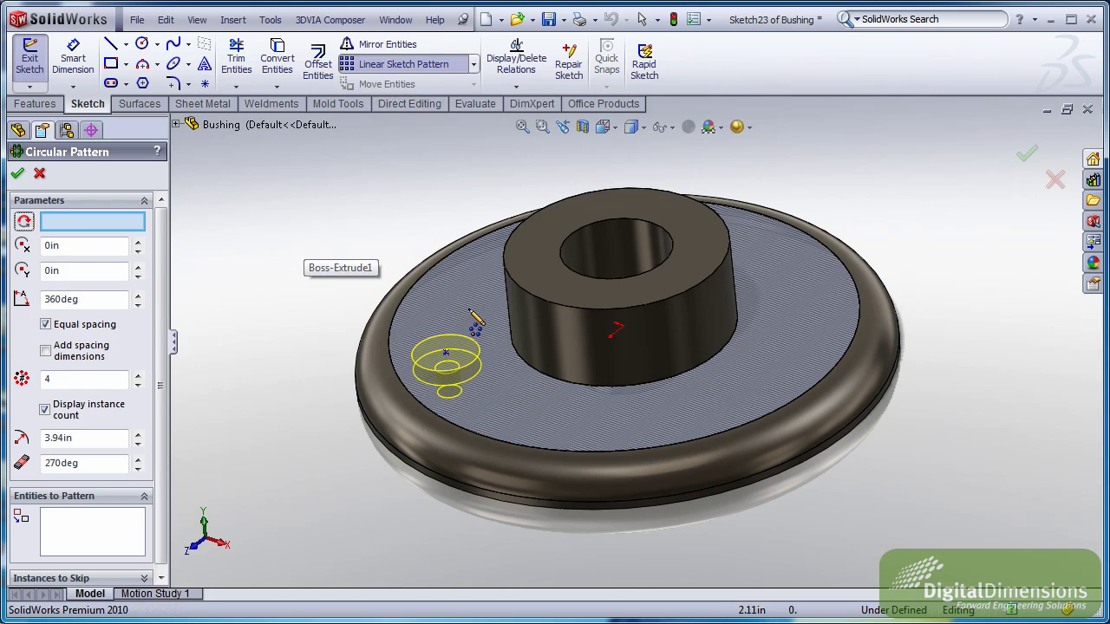
left_click(92, 530)
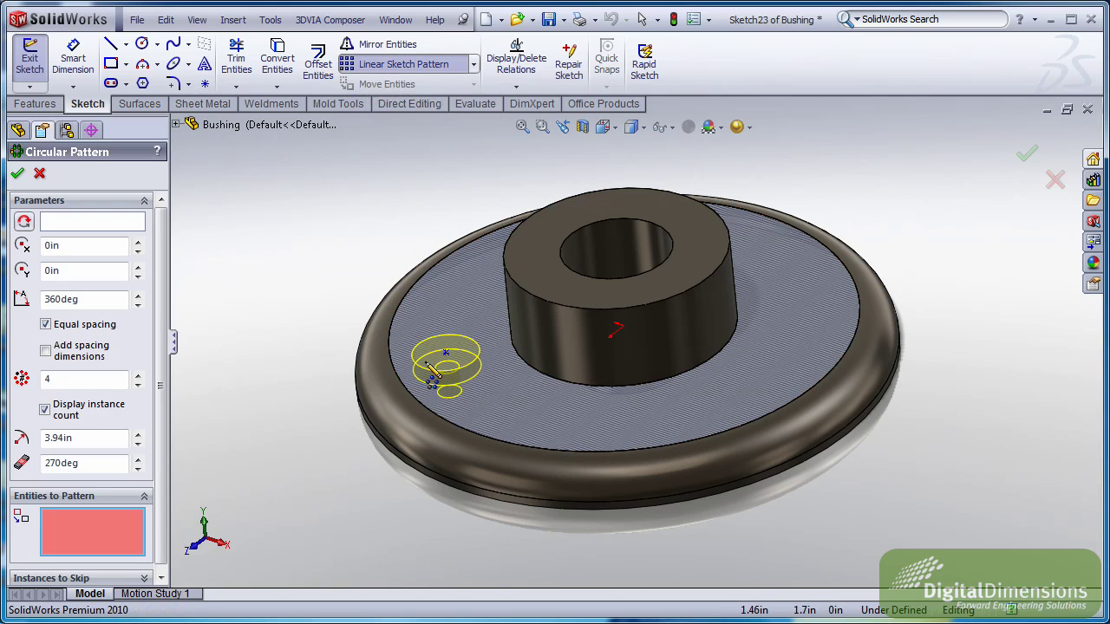
left_click(445, 357)
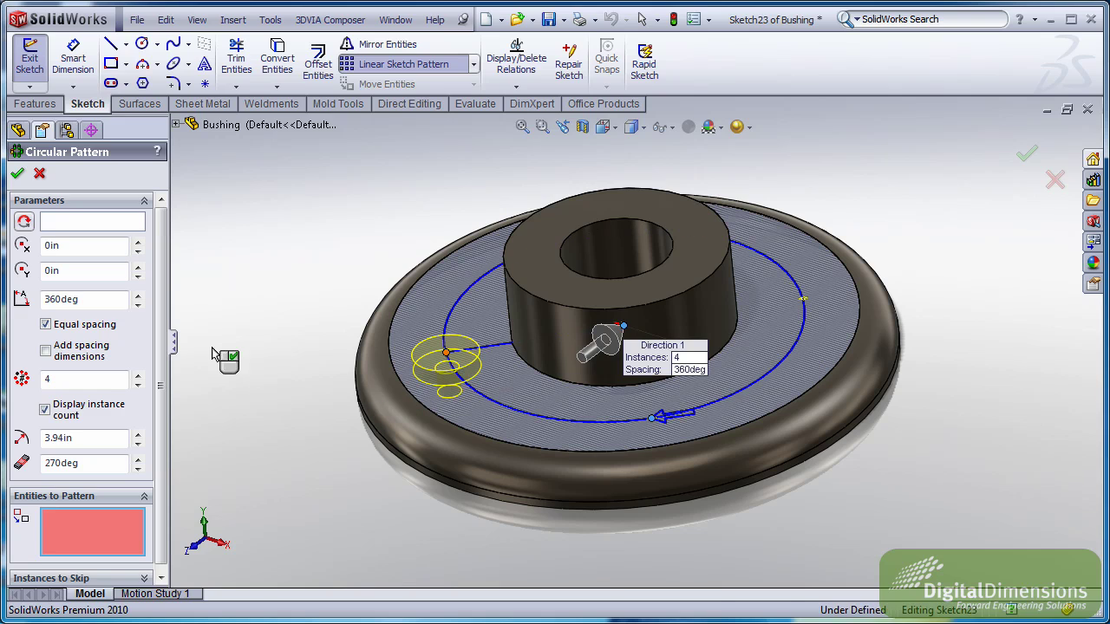
left_click(97, 226)
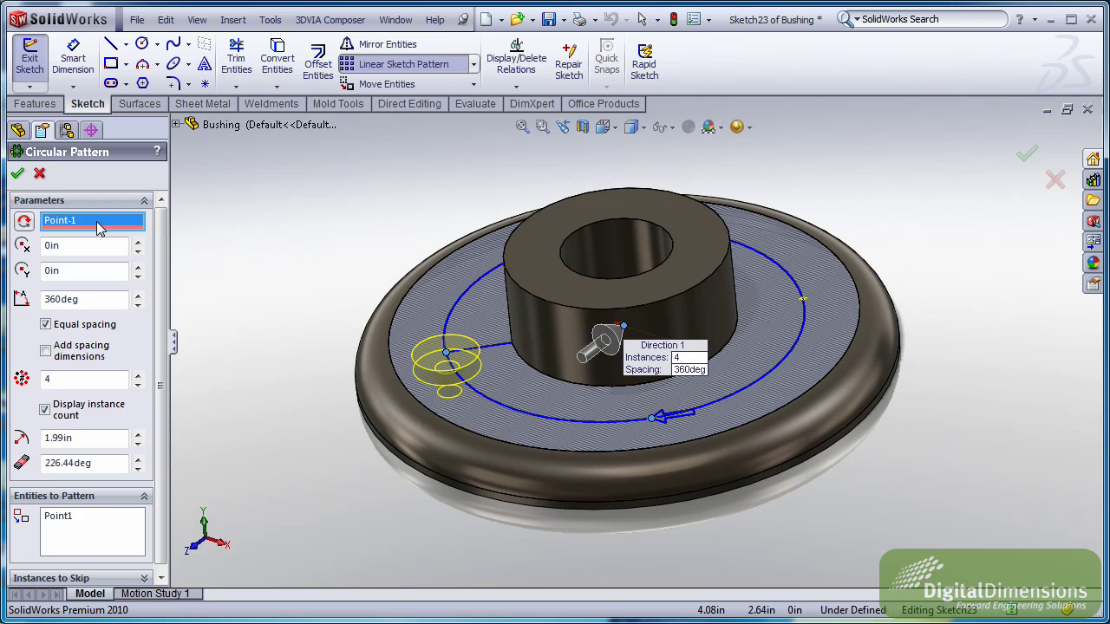
left_click(526, 295)
middle_click_drag(298, 200, 300, 260)
left_click(16, 175)
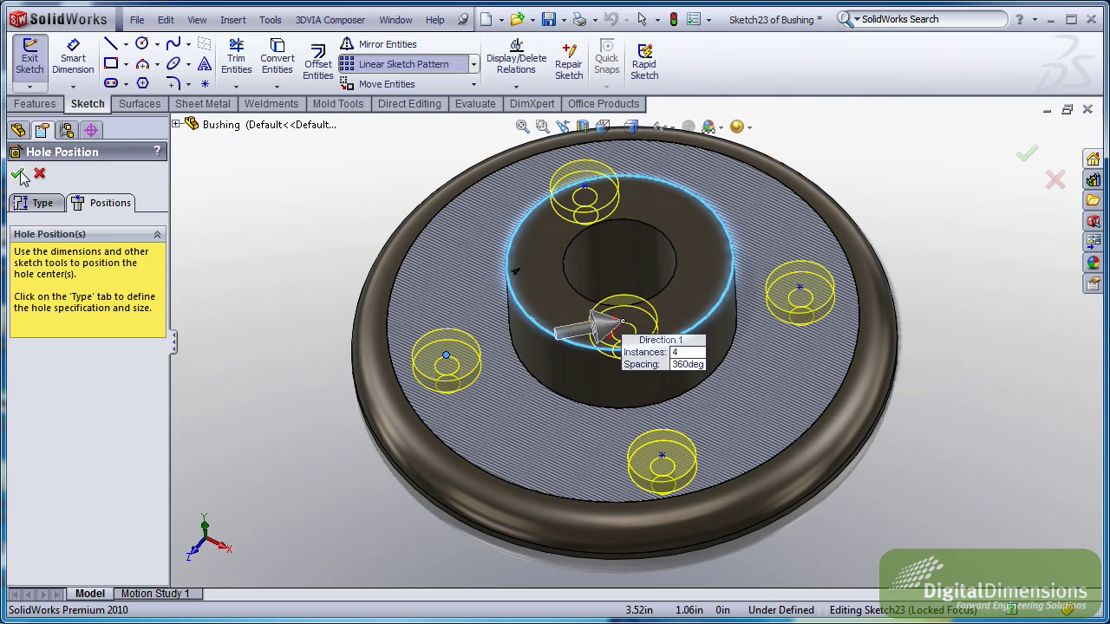
Cut the four counterbored holes and select the CBORE hole feature
left_click(1026, 156)
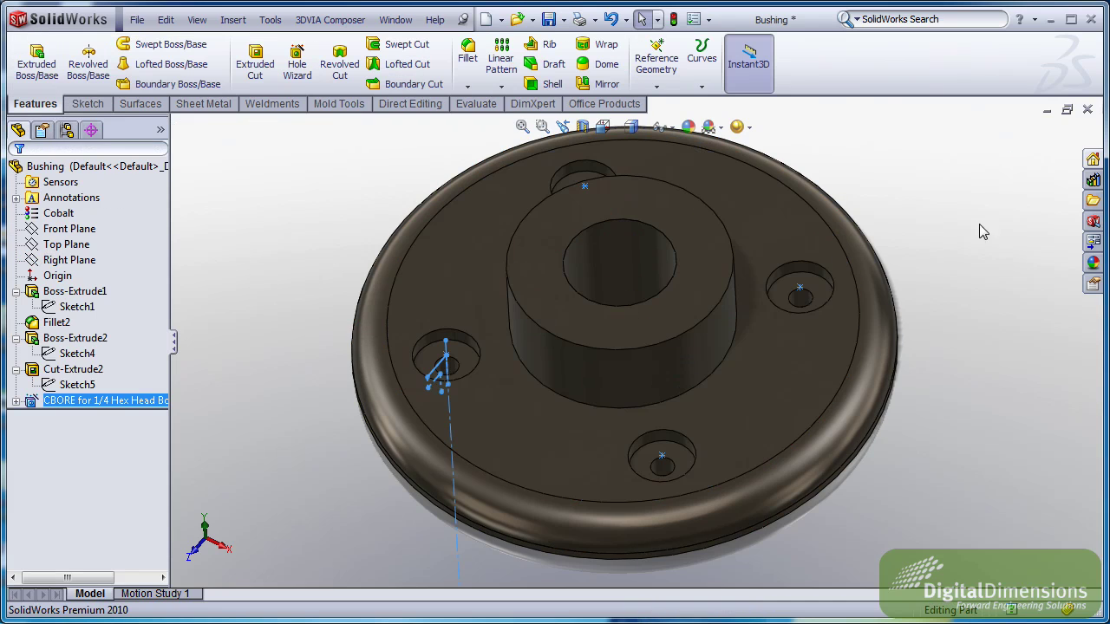
middle_click_drag(936, 342, 931, 309)
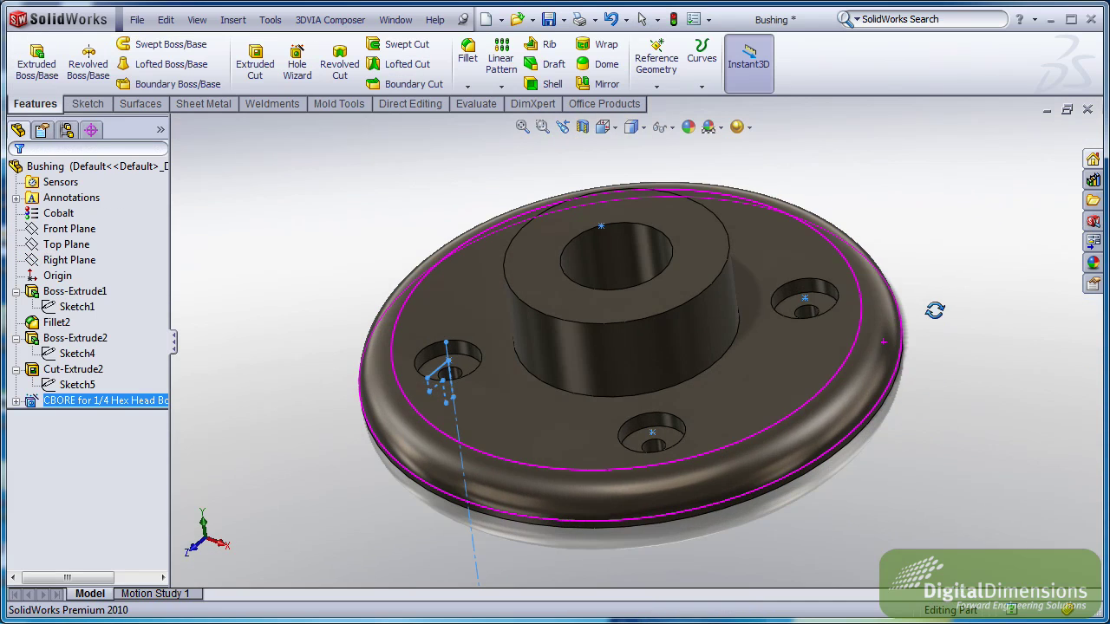
left_click(126, 400)
middle_click_drag(389, 330, 381, 293)
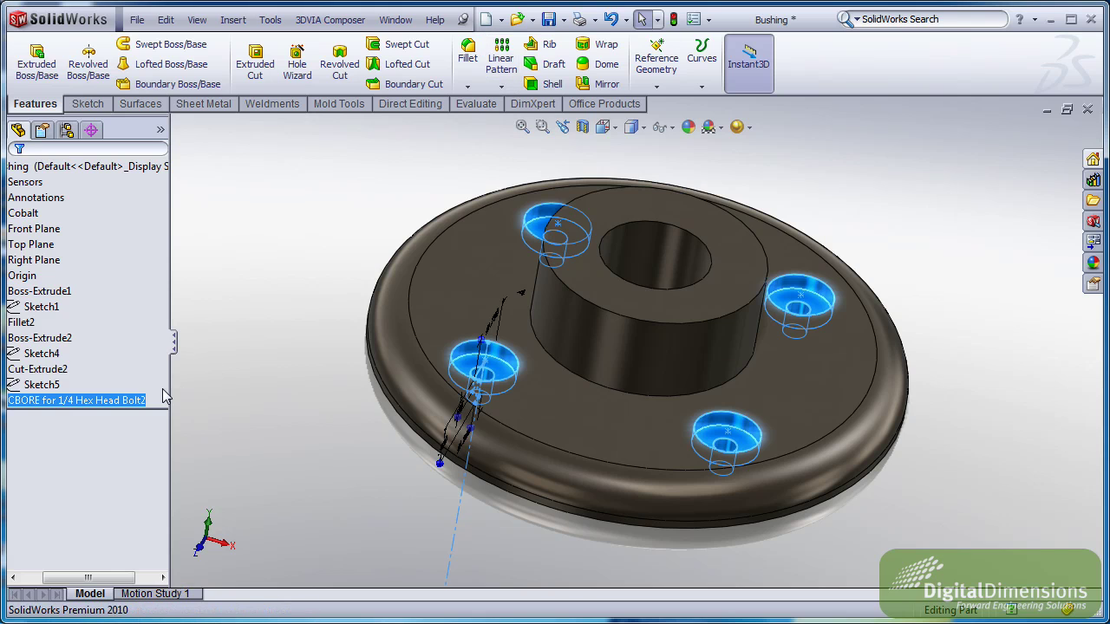
Change the hole pattern count from 4 to 7 and rebuild the part
key("d")
left_click(521, 291)
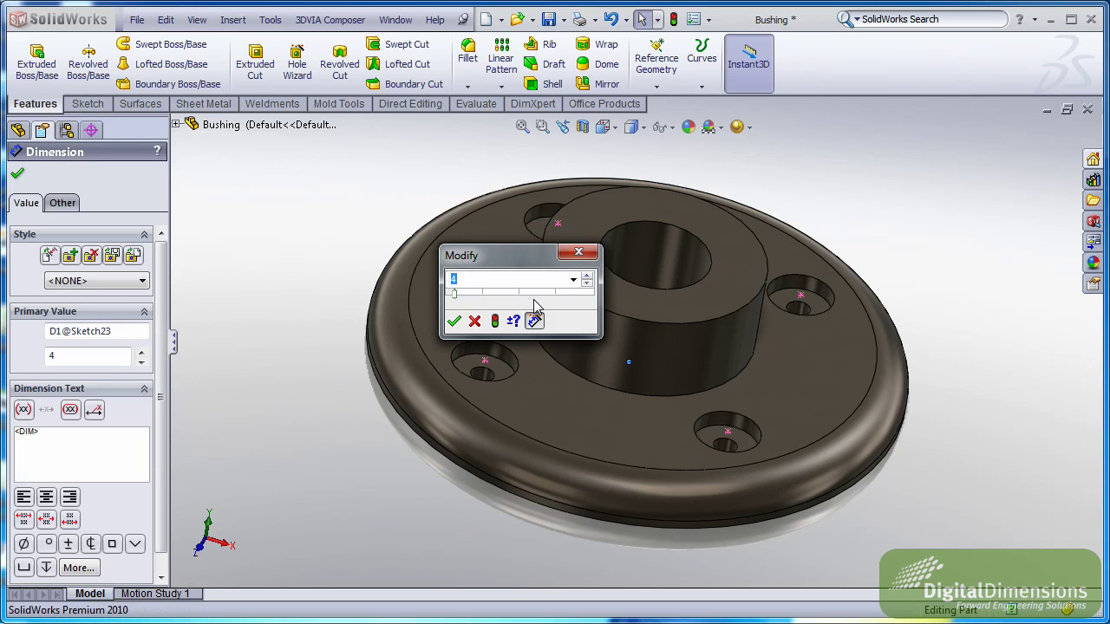
mouse_move(534, 299)
left_mouse_down()
mouse_move(463, 293)
mouse_move(474, 299)
left_mouse_up()
left_click(453, 321)
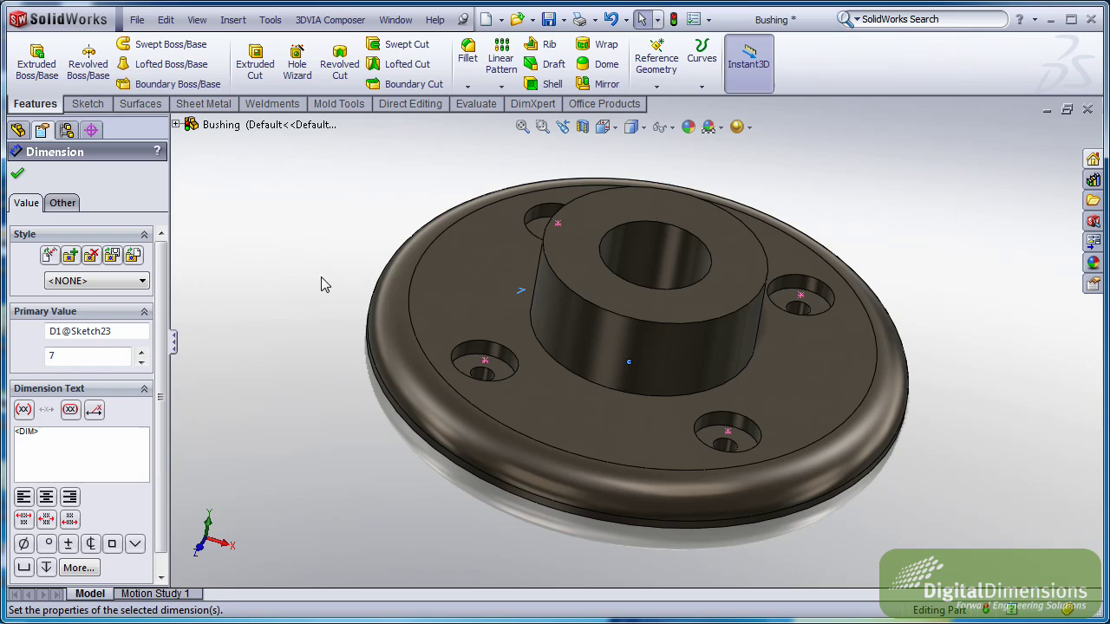
left_click(345, 248)
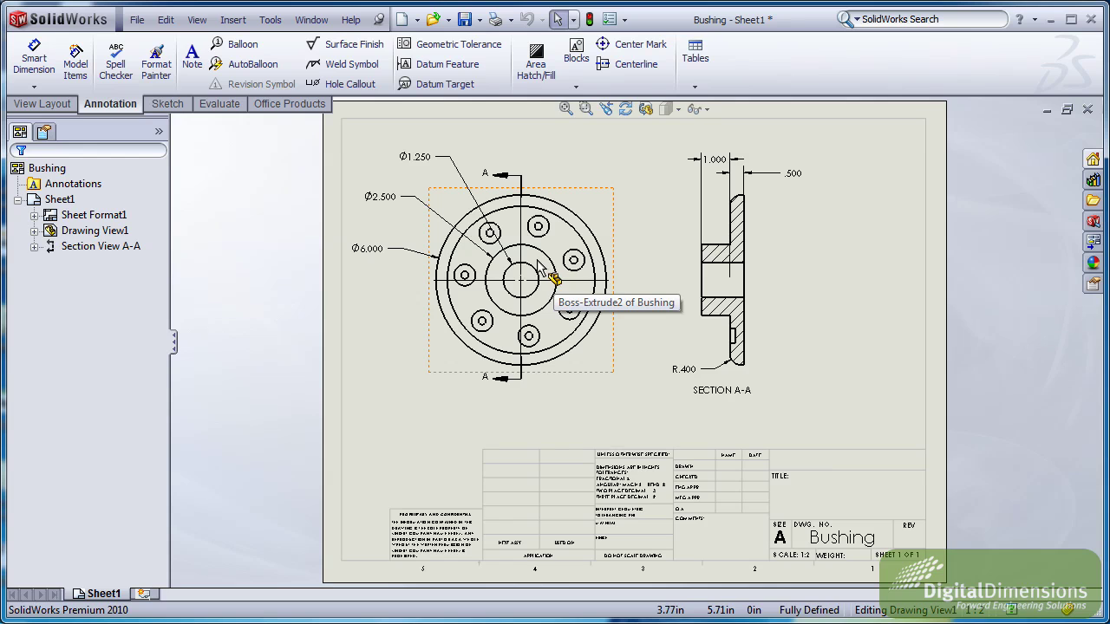
Add a cosmetic thread to the centre bore from the front drawing view
scroll(538, 263, "down", 5)
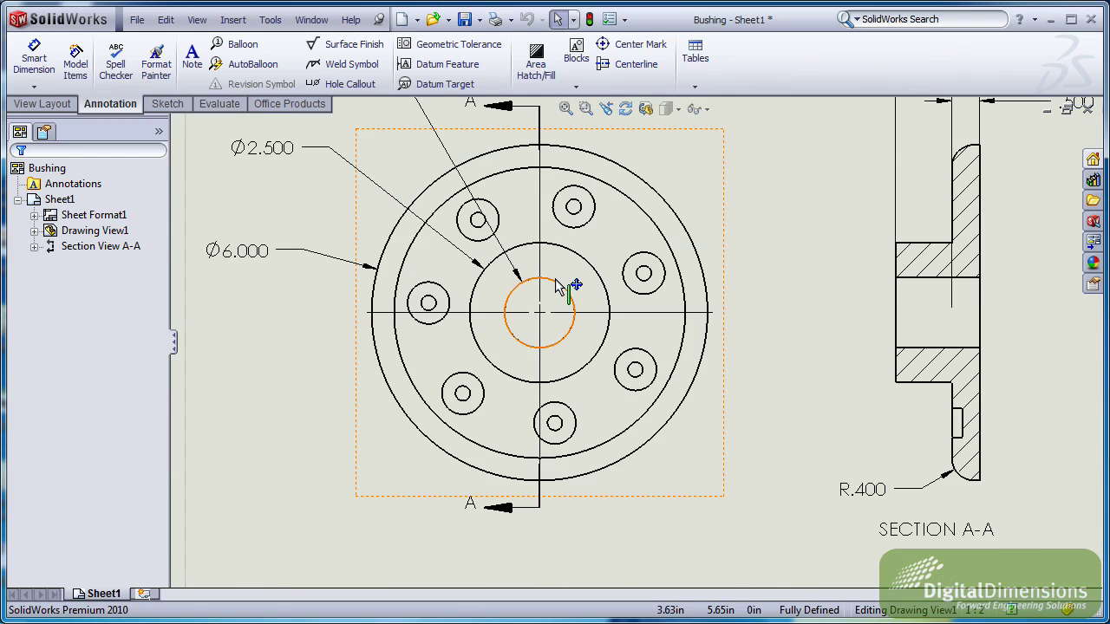
left_click(556, 281)
right_click(555, 279)
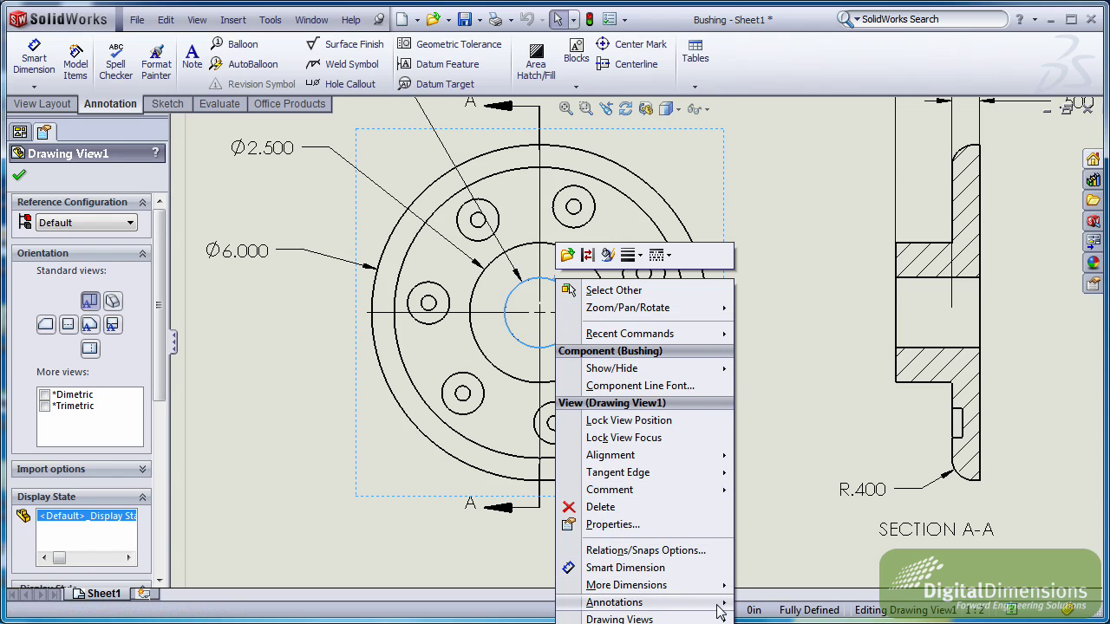
mouse_move(720, 607)
left_click(780, 621)
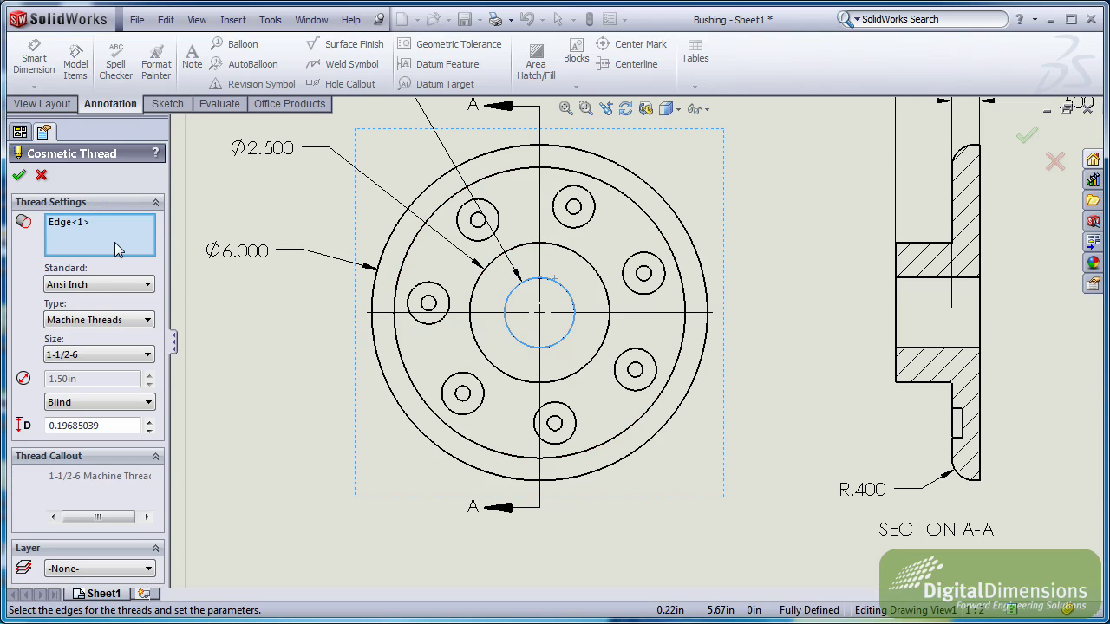
Set the cosmetic thread to Ansi Inch with a Through end condition and confirm
left_click(98, 288)
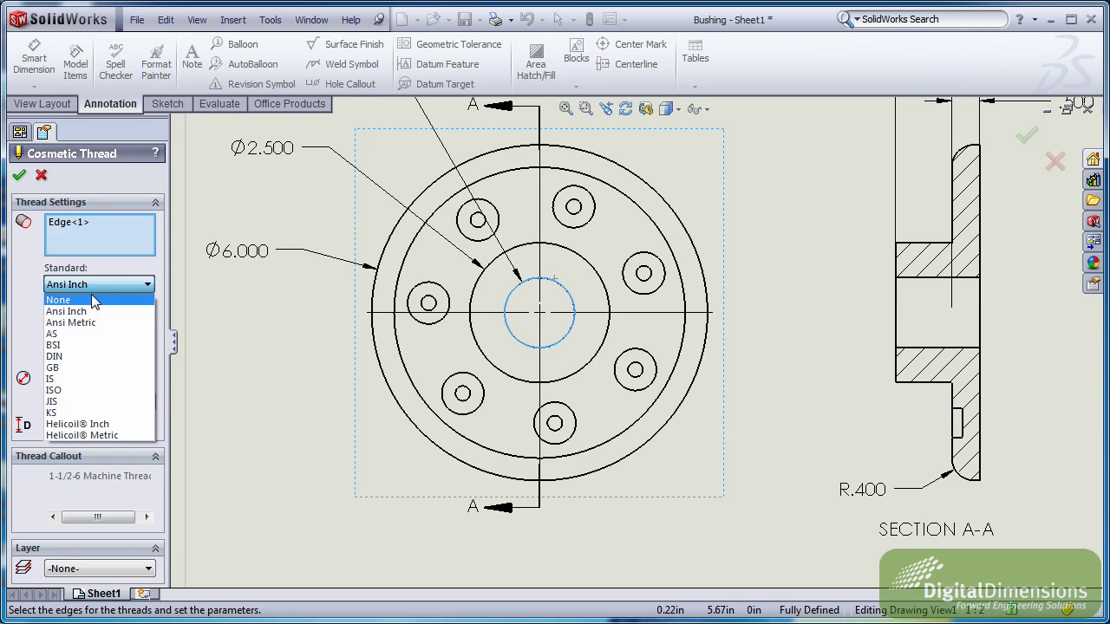
left_click(86, 300)
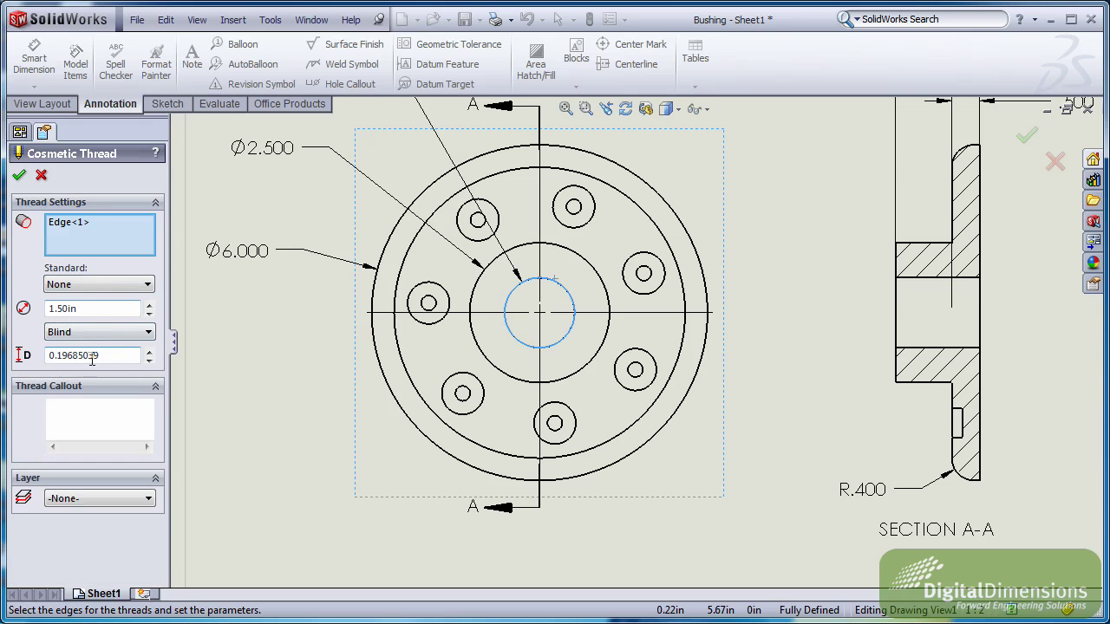
left_click(92, 287)
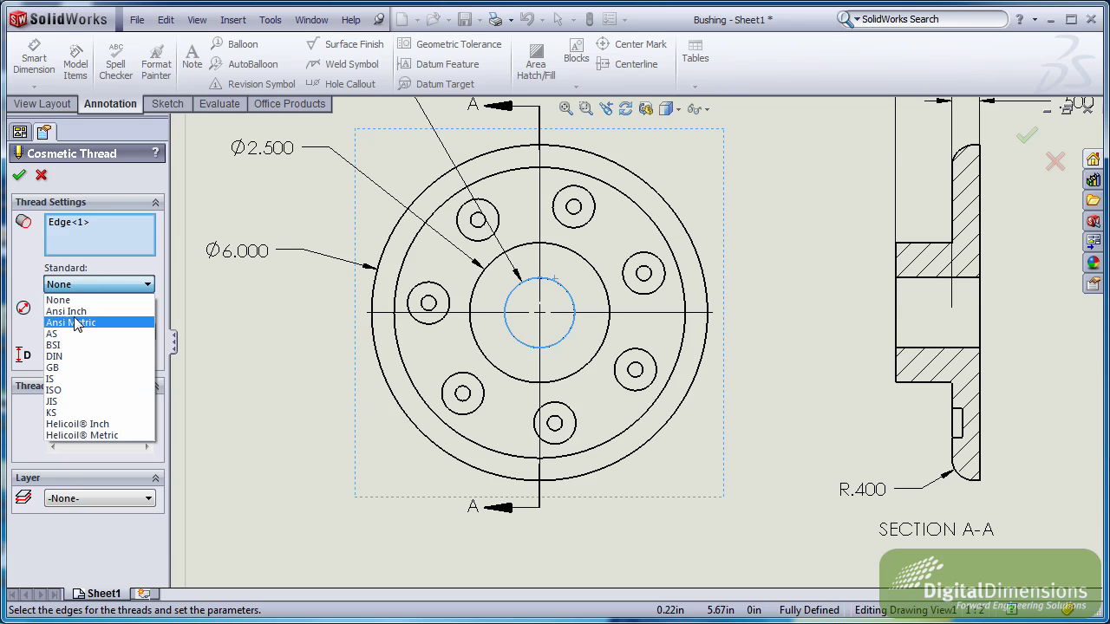
left_click(75, 312)
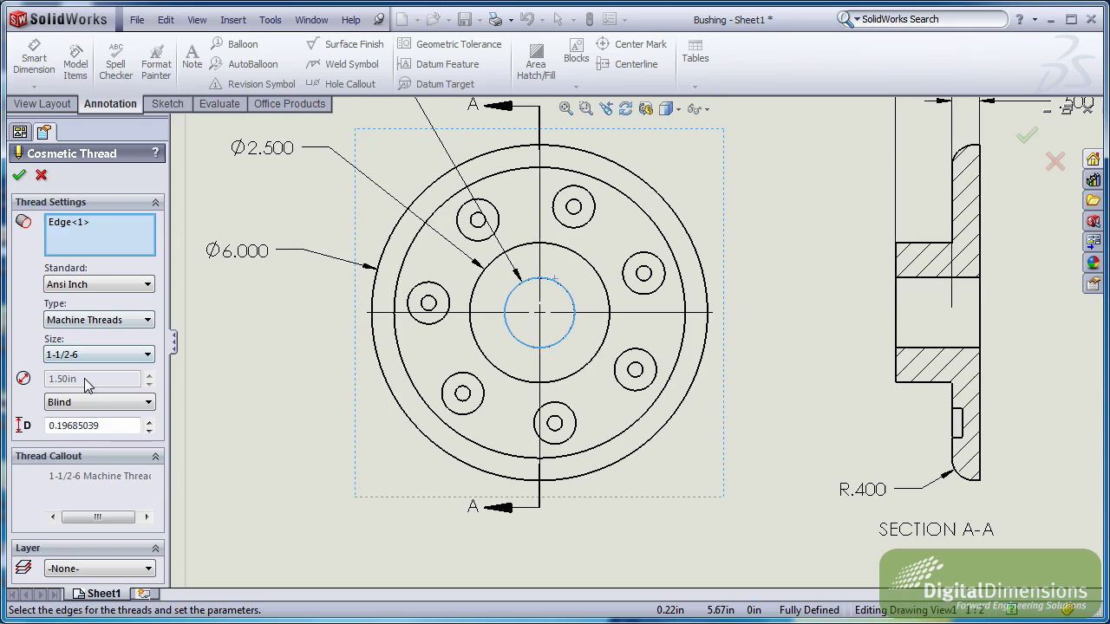
left_click(100, 408)
left_click(98, 457)
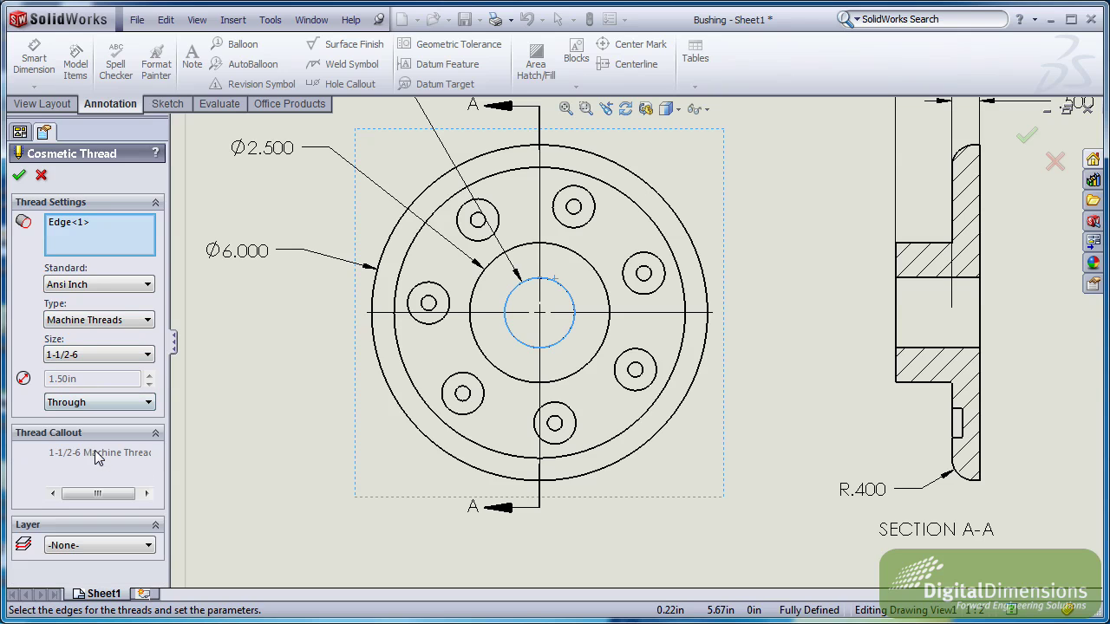
left_click(19, 175)
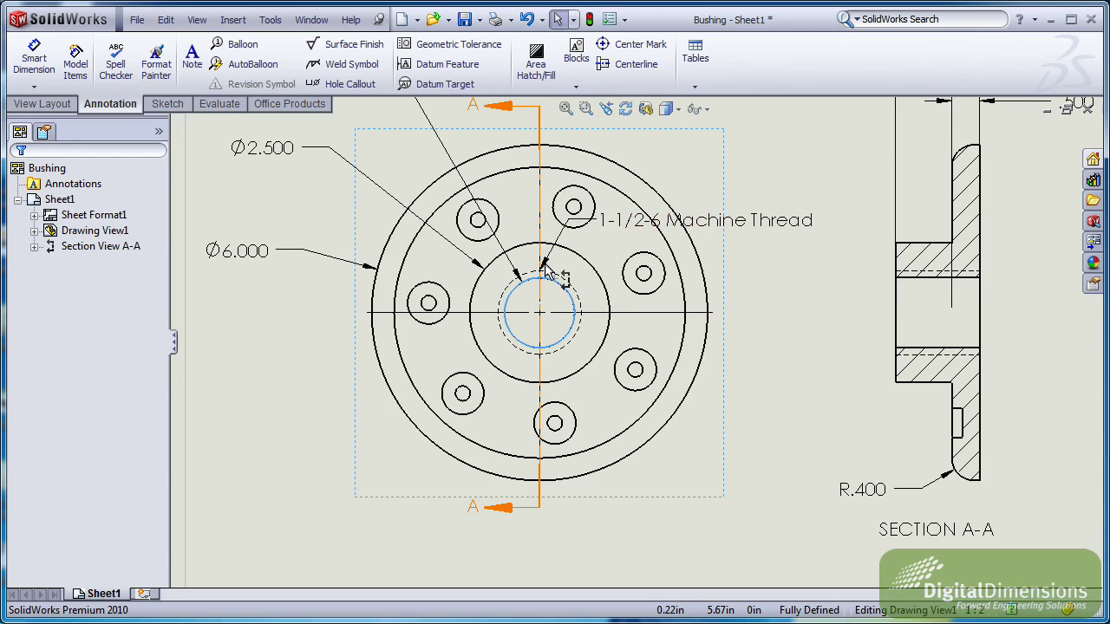
Switch to the Bushing part and inspect Cosmetic Thread6 on the centre bore
key("ctrl+Tab")
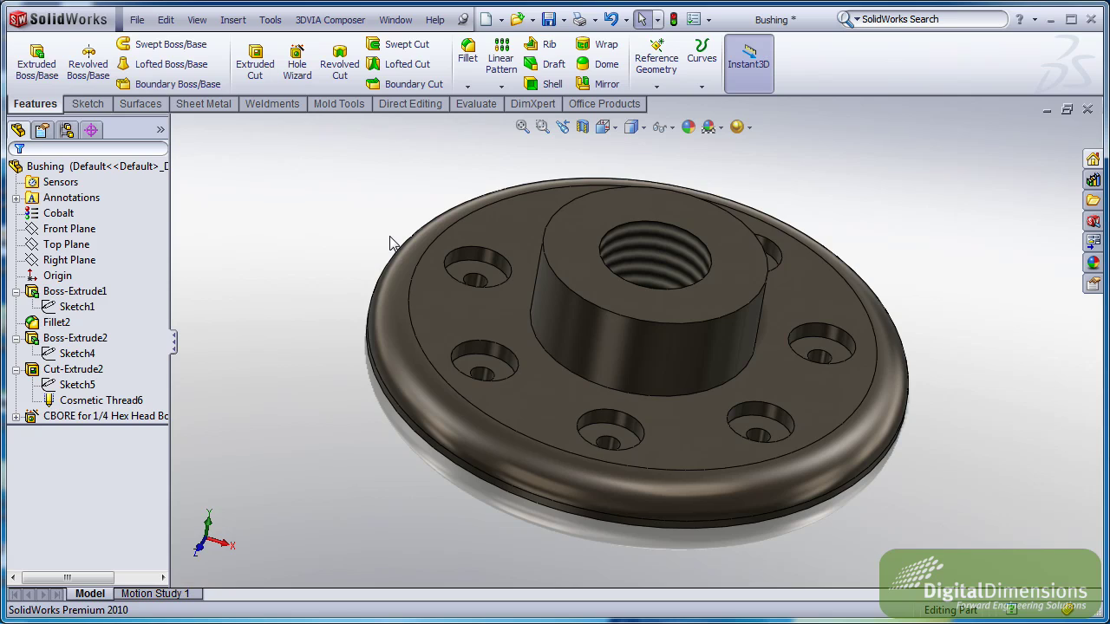
left_click(143, 401)
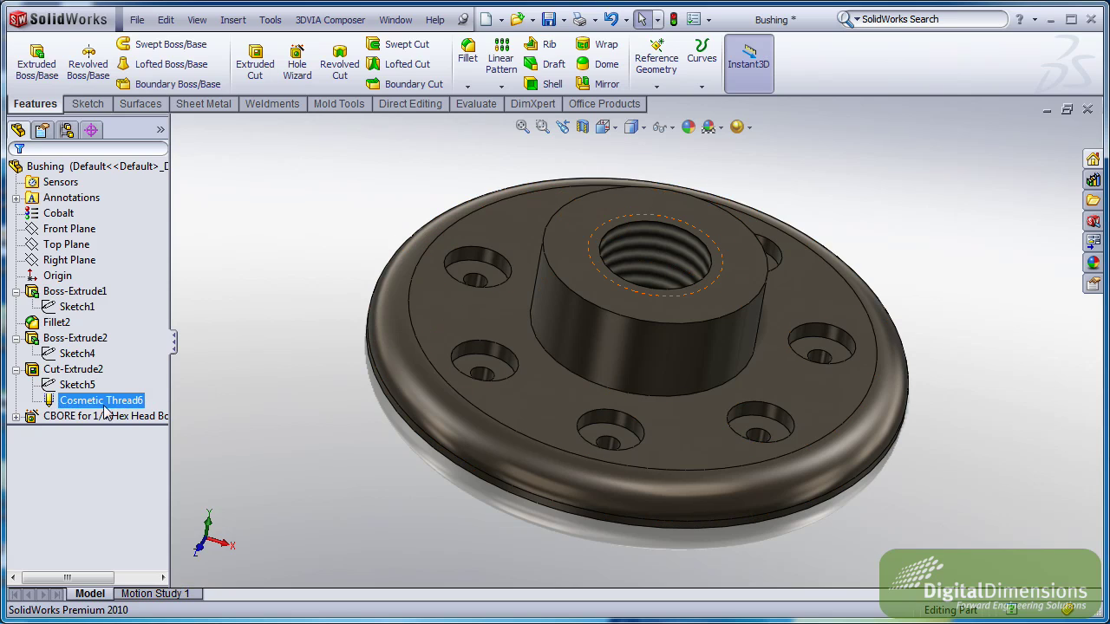
left_click(86, 371)
left_click(99, 400)
left_click(182, 365)
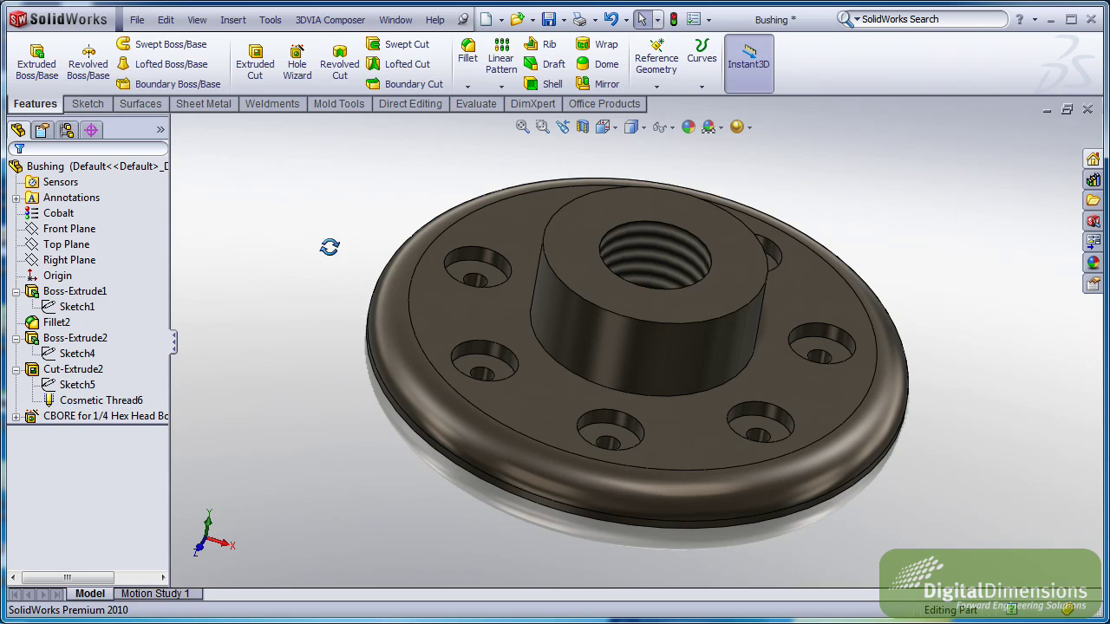
middle_click_drag(330, 248, 345, 208)
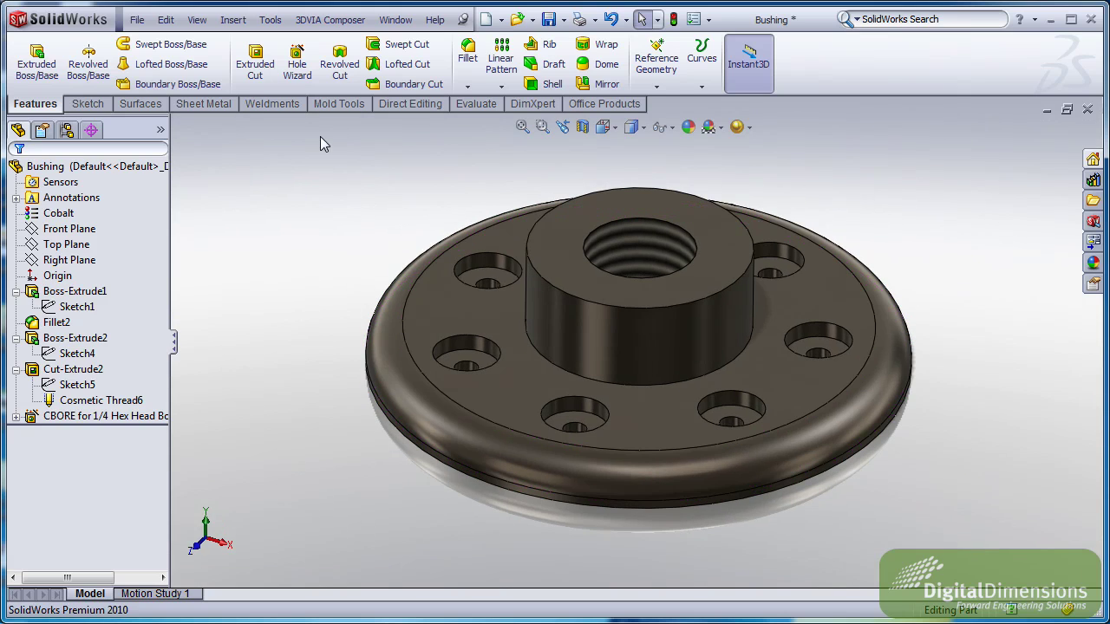
Start a 1/8-27 NPSM Straight Pipe Tapped Hole and place its point on the hub's side
left_click(296, 70)
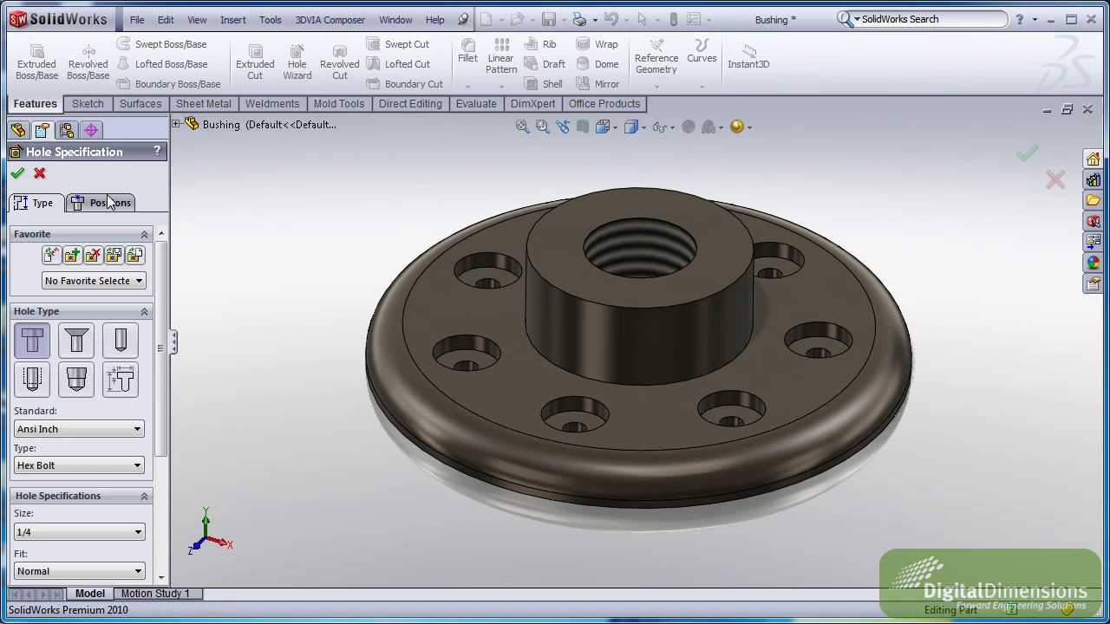
left_click(109, 202)
left_click(43, 201)
left_click(32, 379)
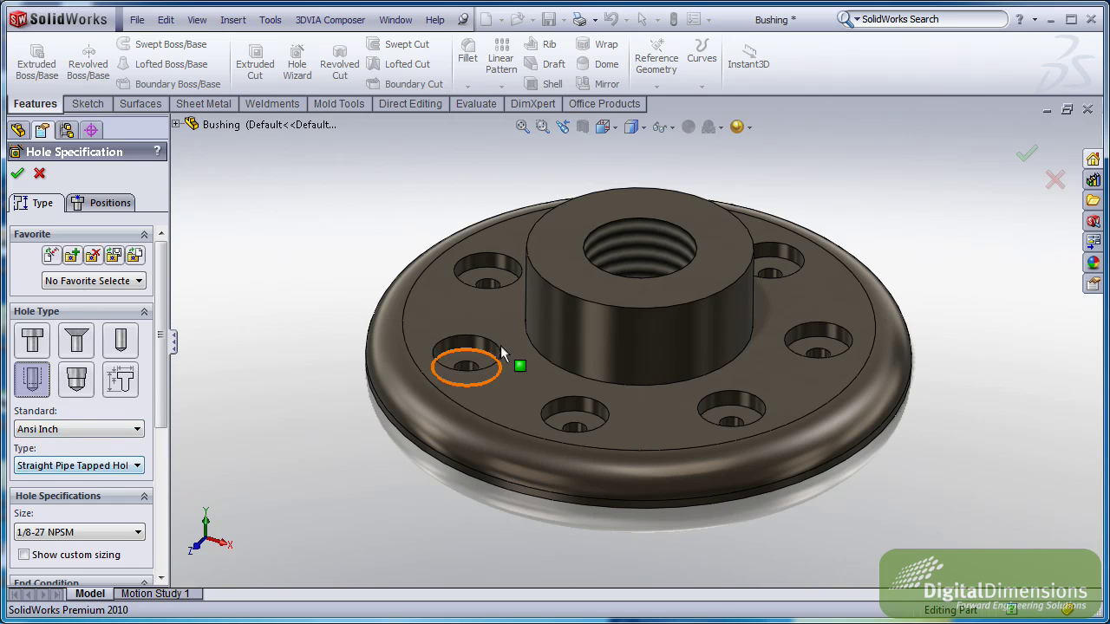
left_click(102, 203)
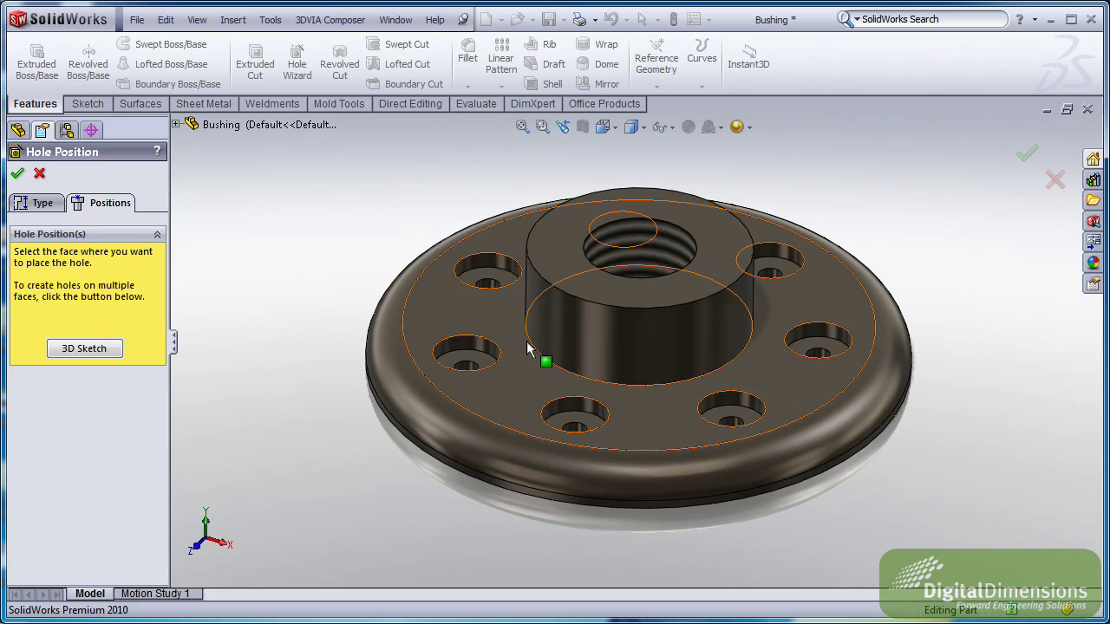
left_click(597, 344)
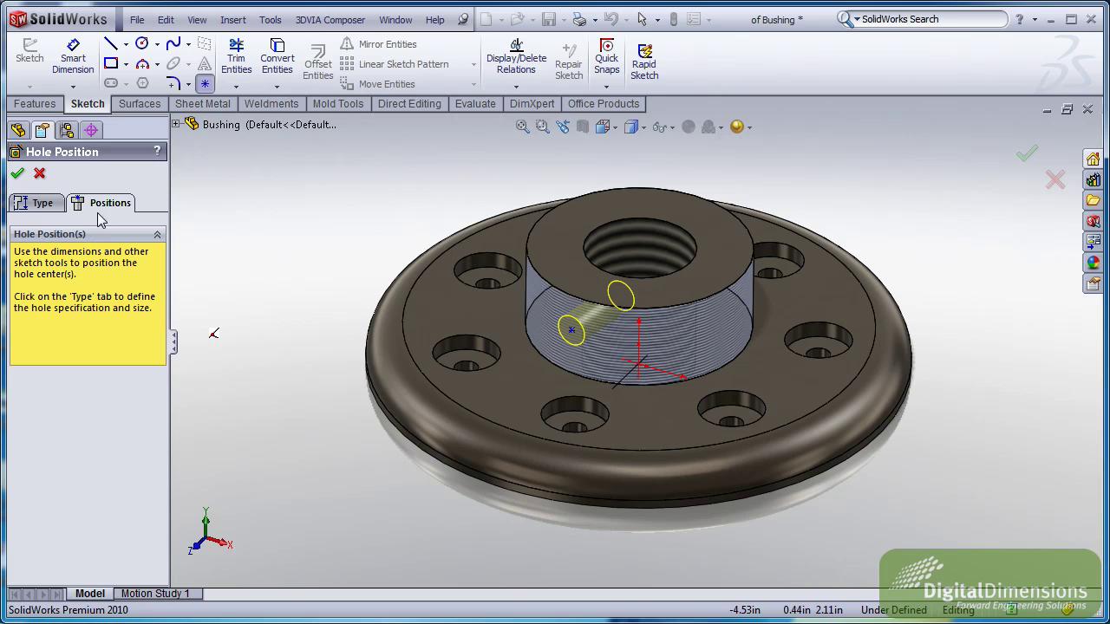
Dimension the hole point .500 below the hub's top face
right_click(323, 189)
left_click(381, 159)
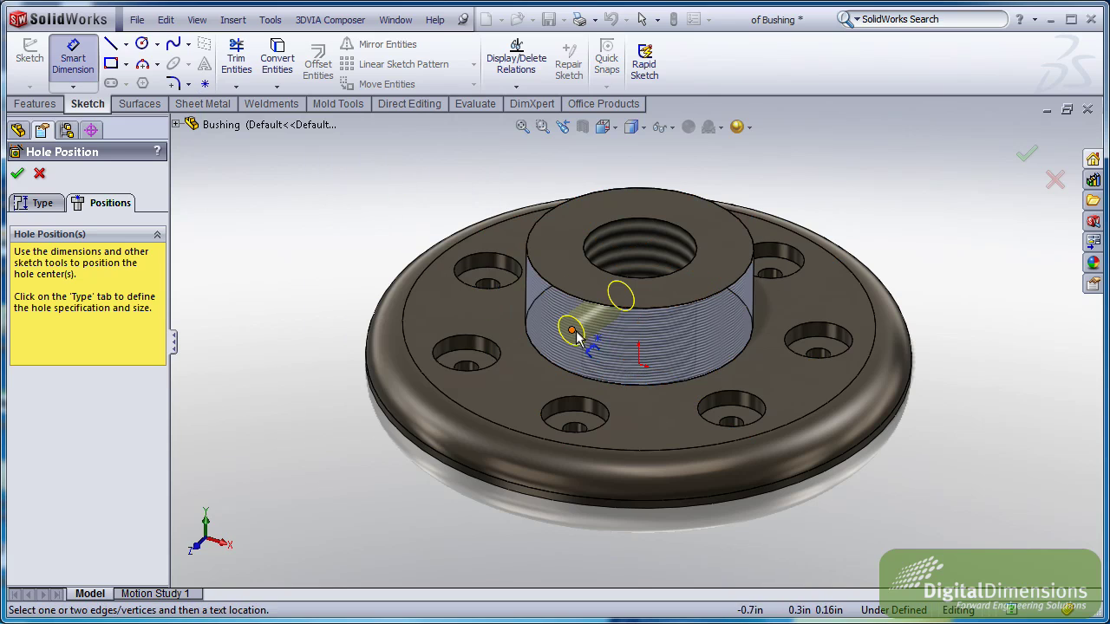
left_click(572, 329)
left_click(574, 303)
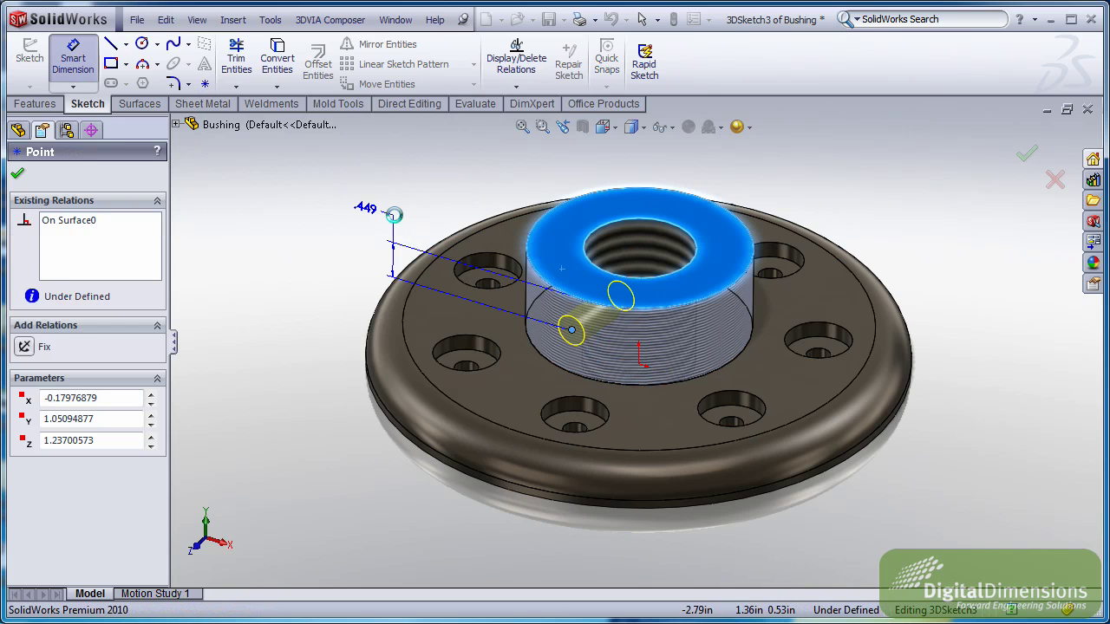
left_click(395, 224)
type(".5")
key("Return")
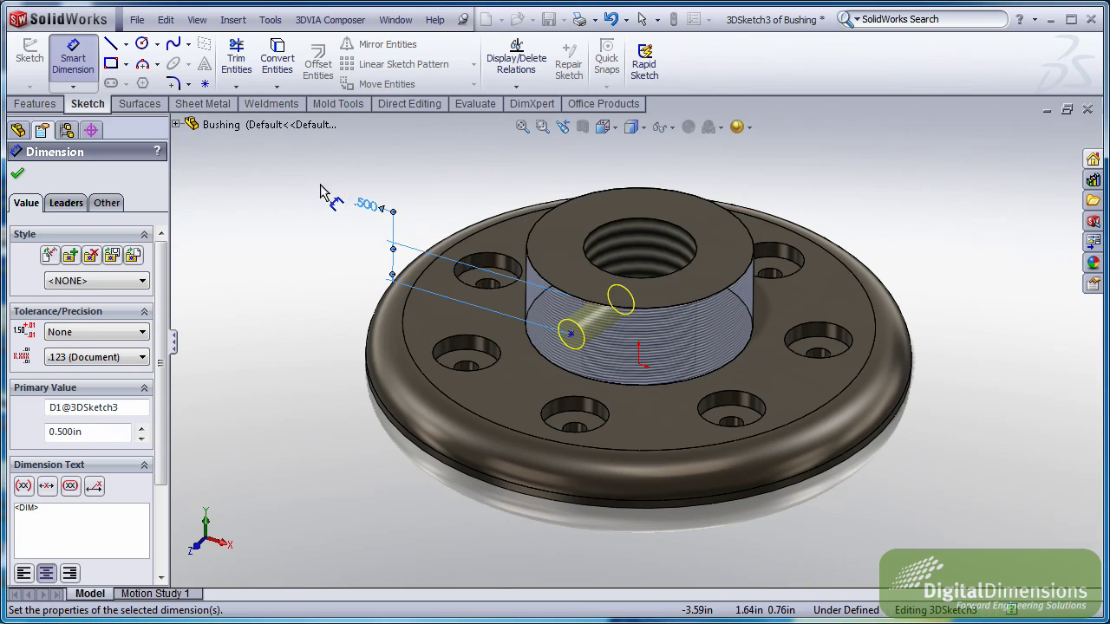
key("Escape")
Constrain the hole point onto Right Plane with an On Plane relation
left_click(179, 125)
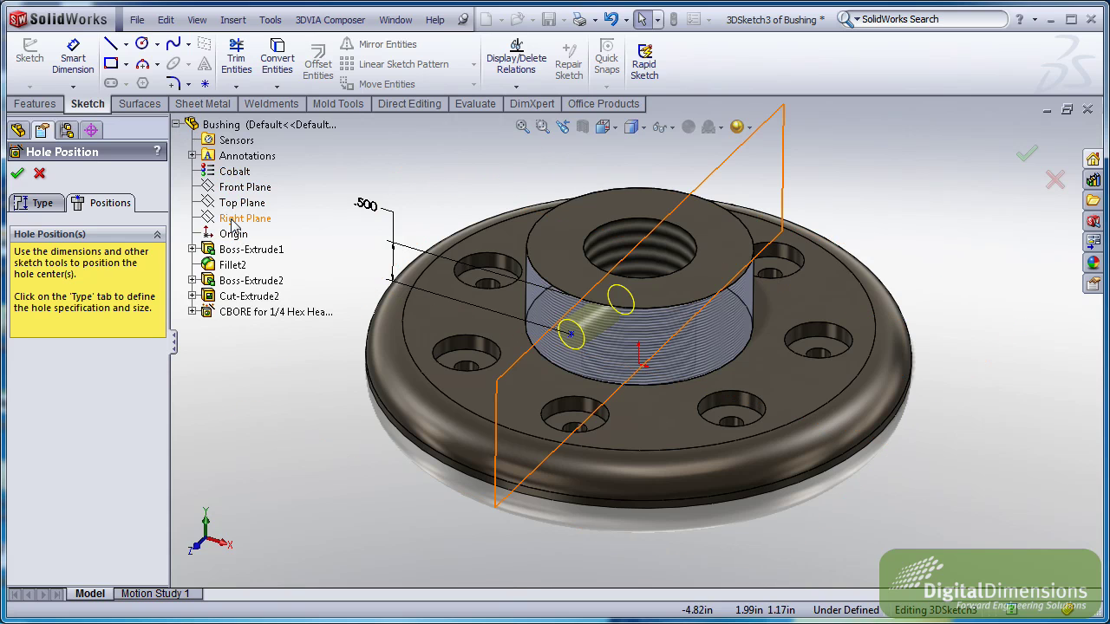
left_click(244, 218)
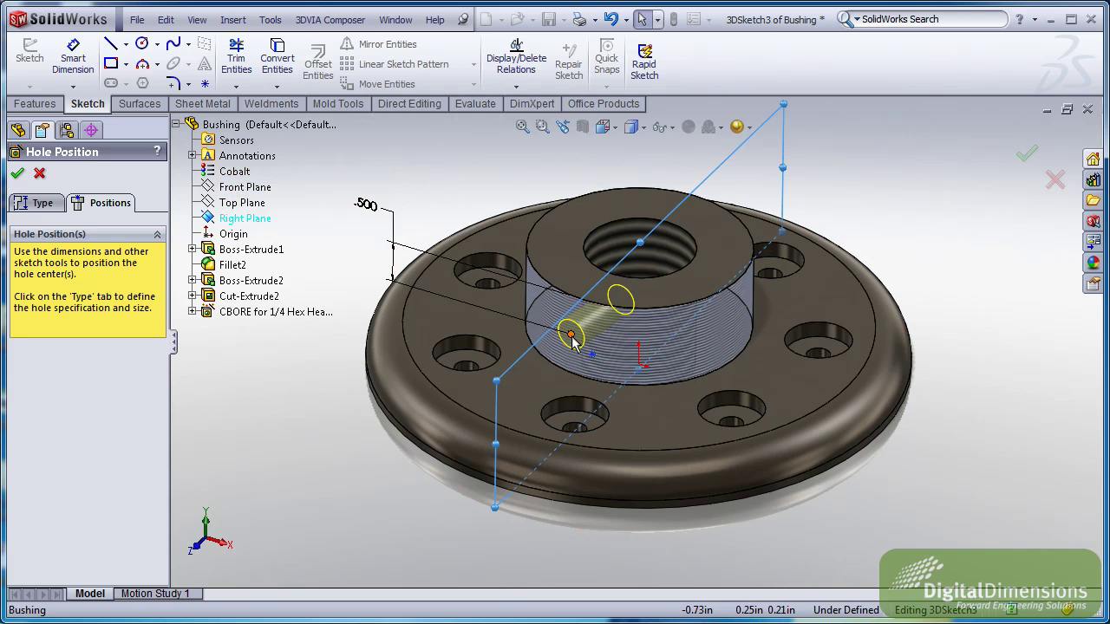
left_click(25, 447)
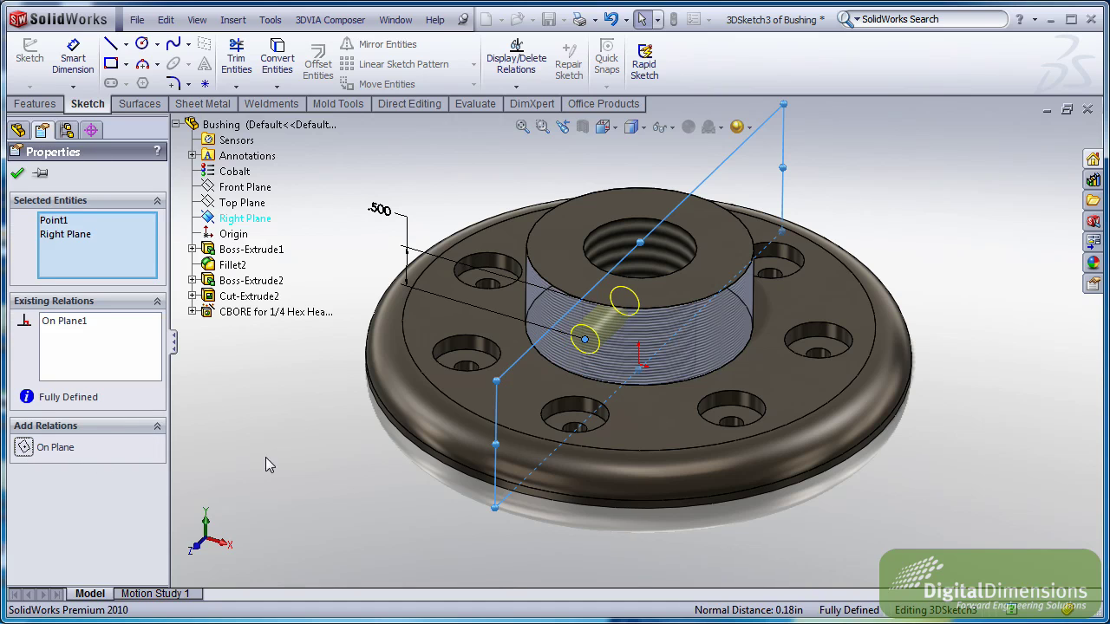
left_click(17, 174)
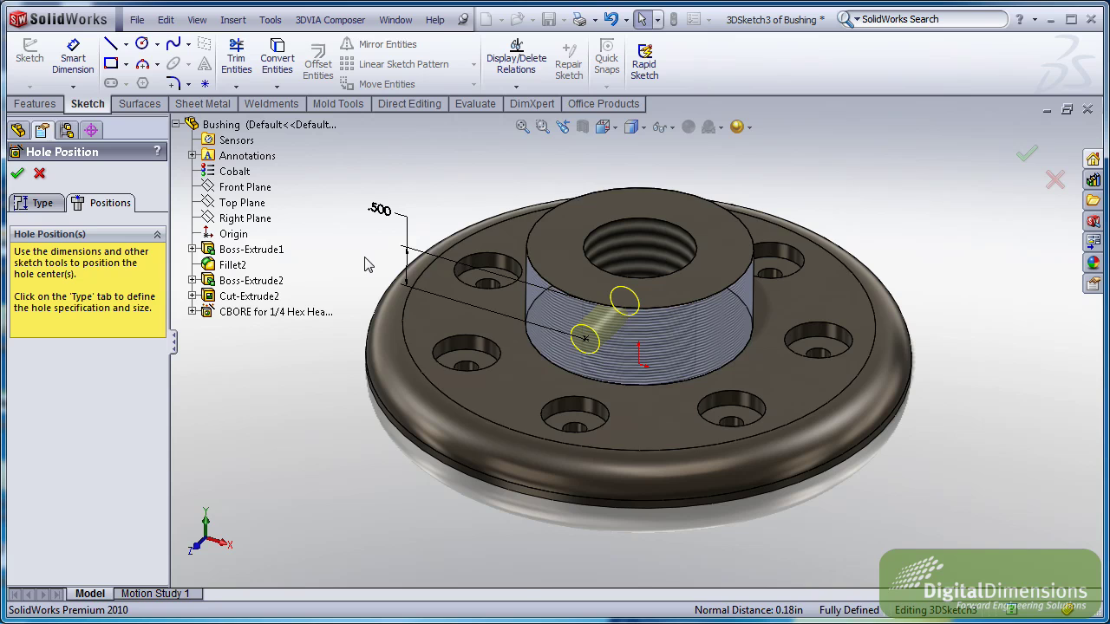
Finish the 1/8-27 NPSM tapped side hole and zoom in to inspect its thread
left_click(1024, 156)
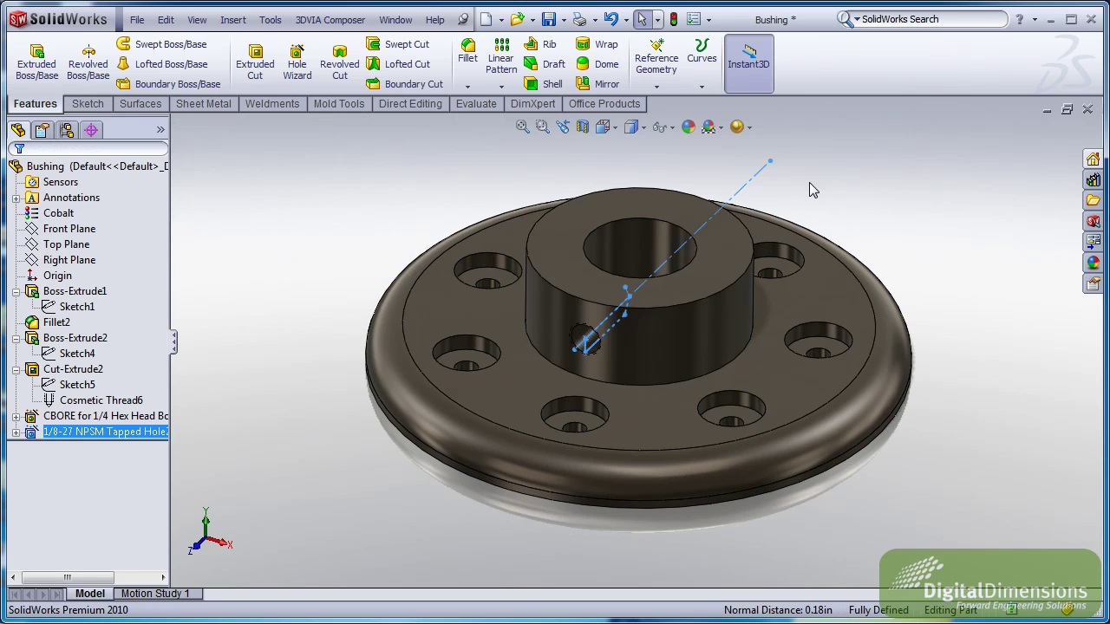
scroll(612, 354, "down", 5)
middle_click_drag(609, 350, 583, 332)
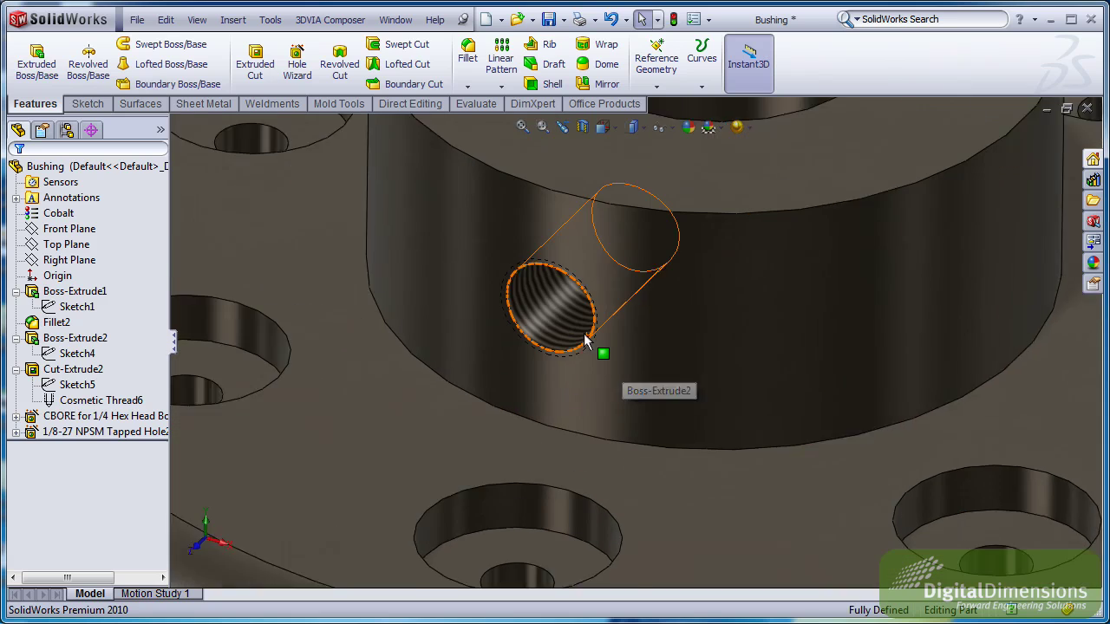
scroll(612, 340, "up", 3)
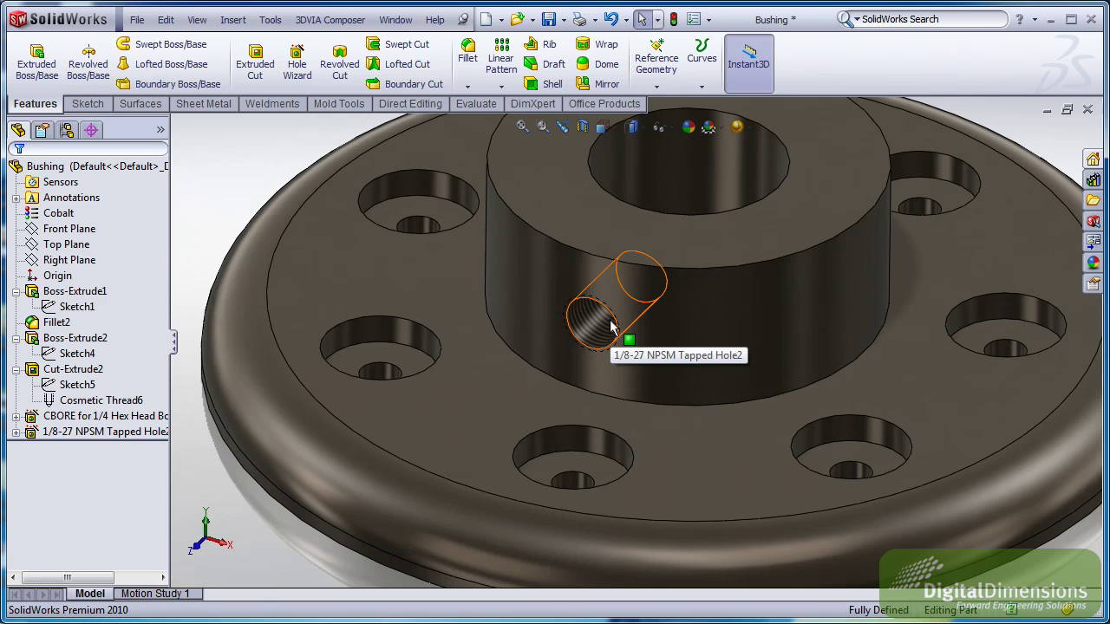